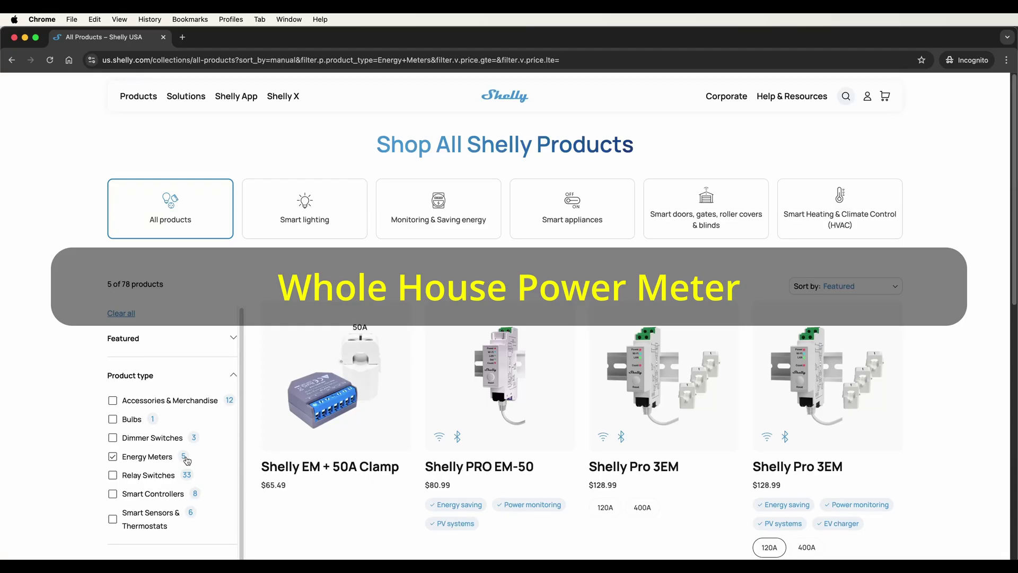
Open the Shelly EM + 50A Clamp product page and choose the 'Shelly EM + 2 x 120A Clamp' variant
click(354, 386)
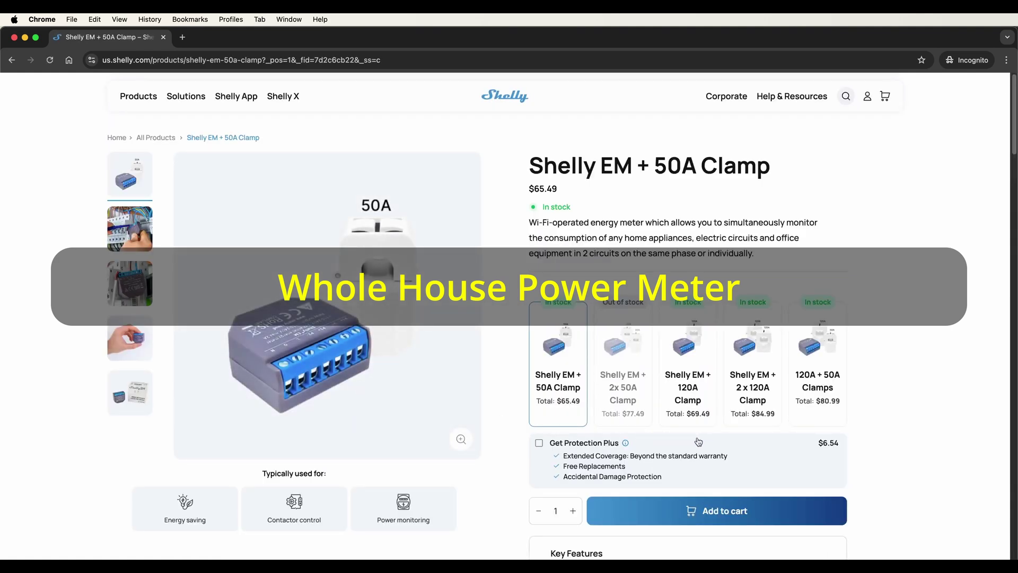
click(759, 372)
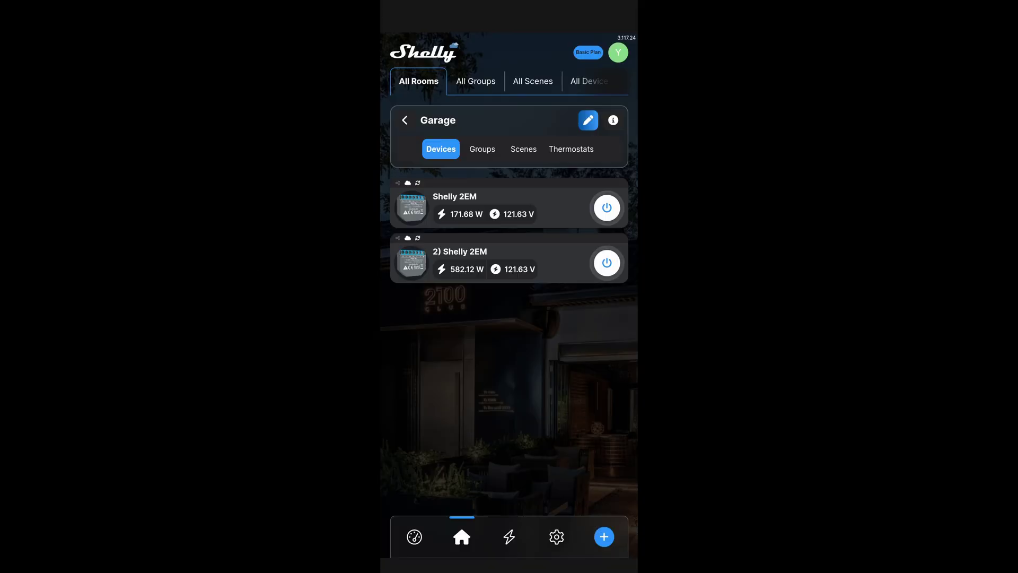
Check the Shelly app's dashboard power total, then open the first Garage 2EM's network settings
click(414, 536)
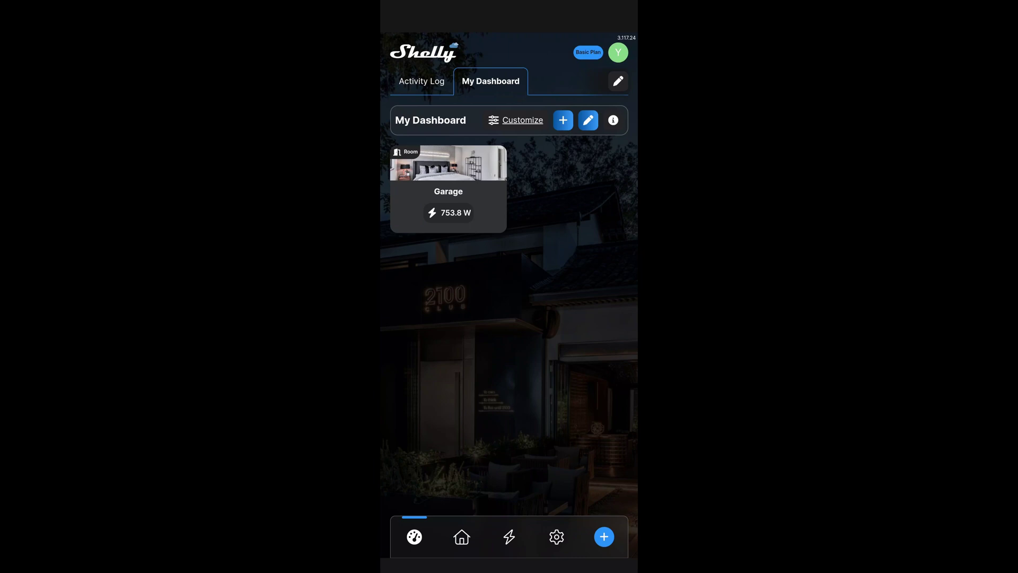
click(448, 189)
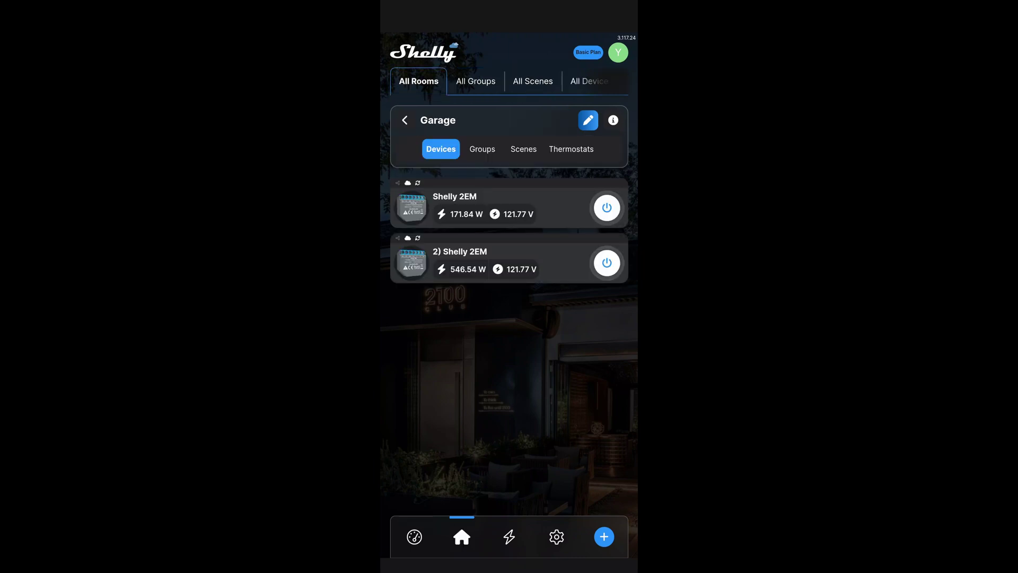
click(455, 204)
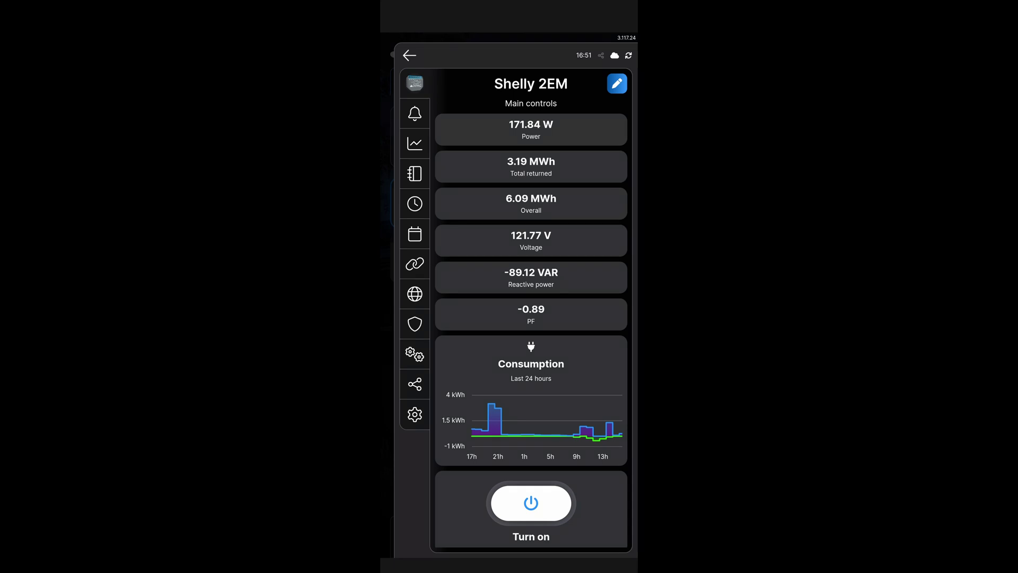
click(415, 294)
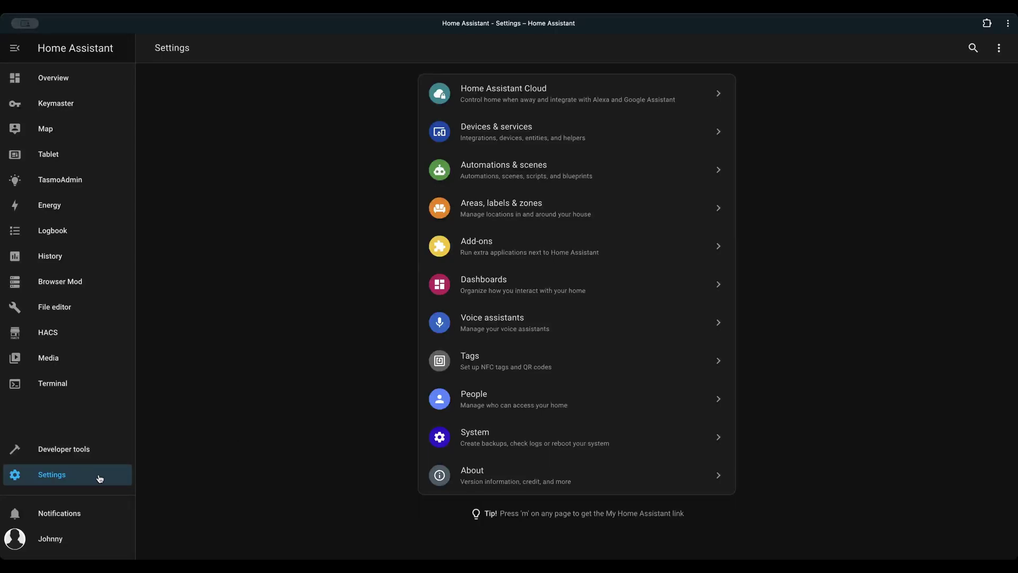
Start adding a Shelly integration with host 192.168.1.123, then close the setup form without submitting
click(515, 126)
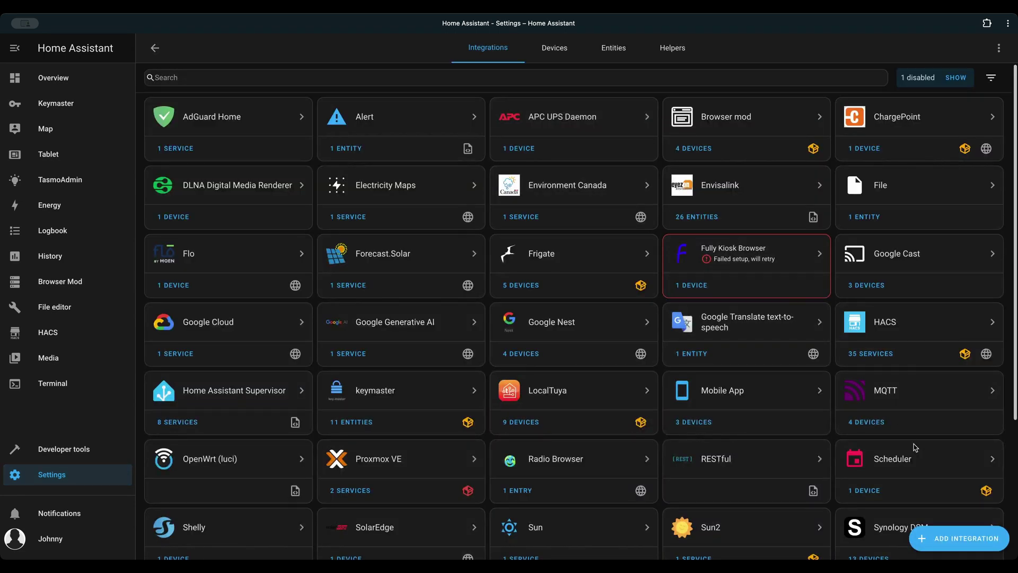
click(957, 549)
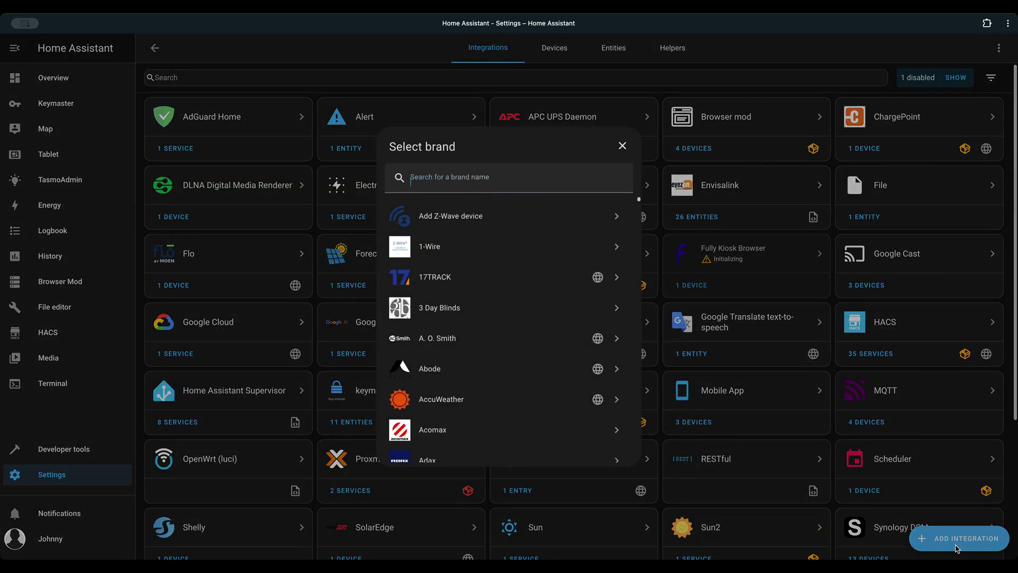
text(shelly)
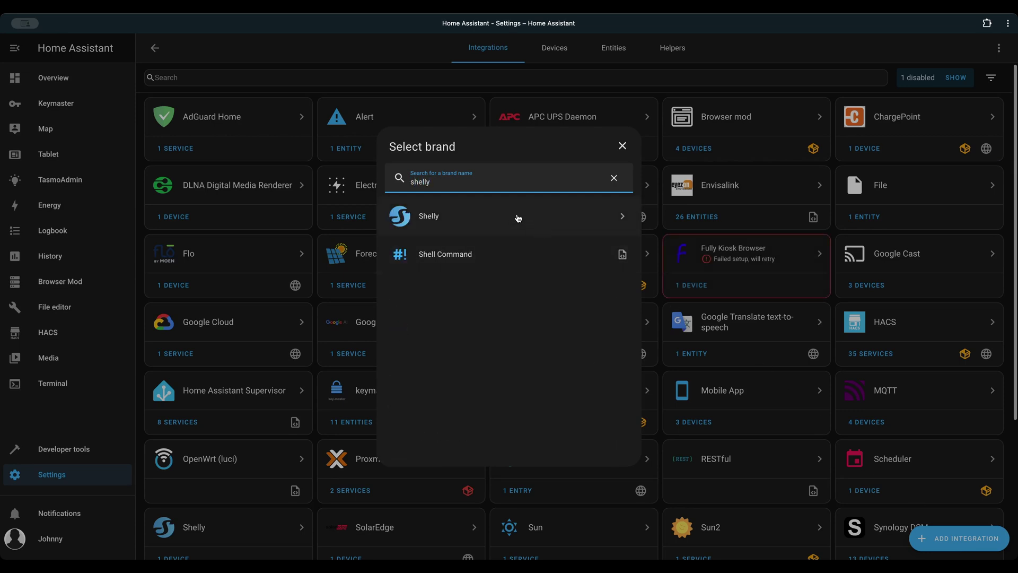
click(516, 217)
click(481, 287)
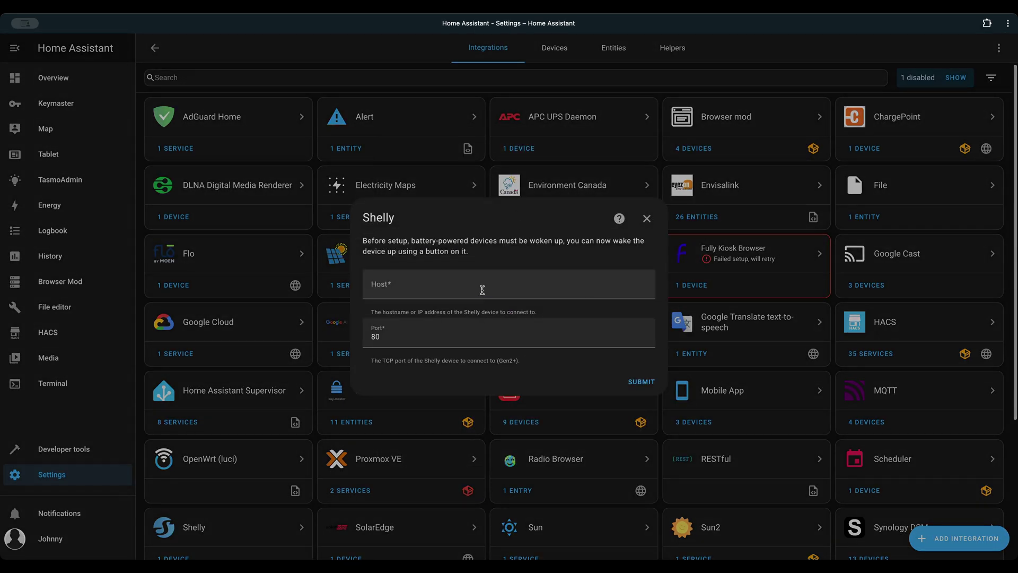
text(192.168)
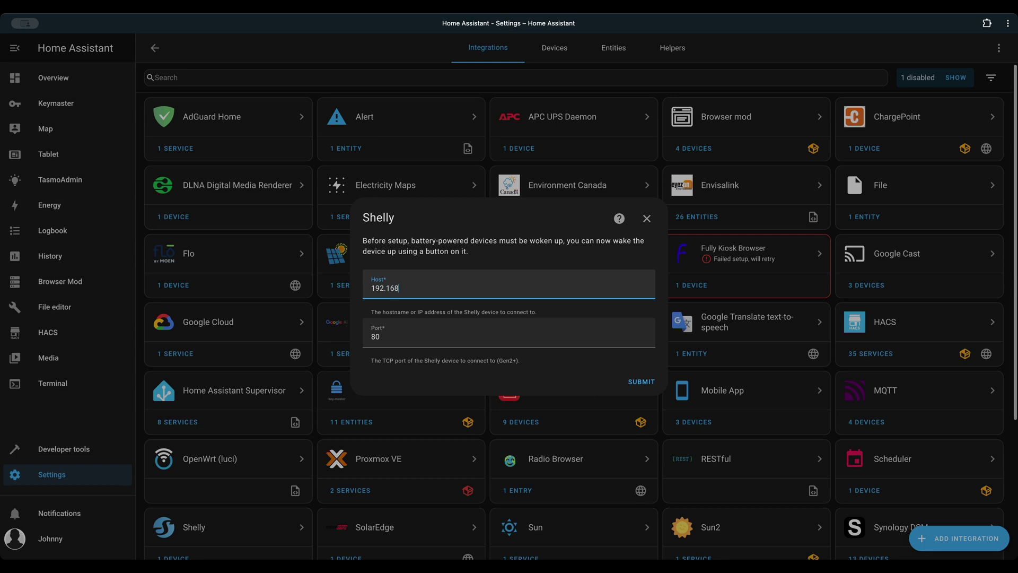
text(.1.123)
click(647, 219)
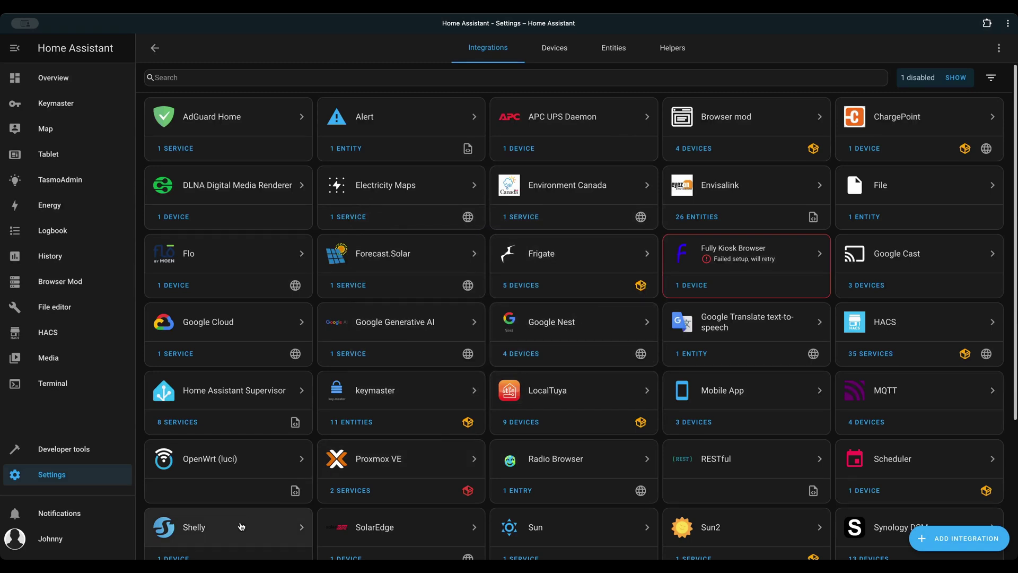
Open the Shelly integration's device page and scroll through its channel energy, power and voltage sensors
click(241, 527)
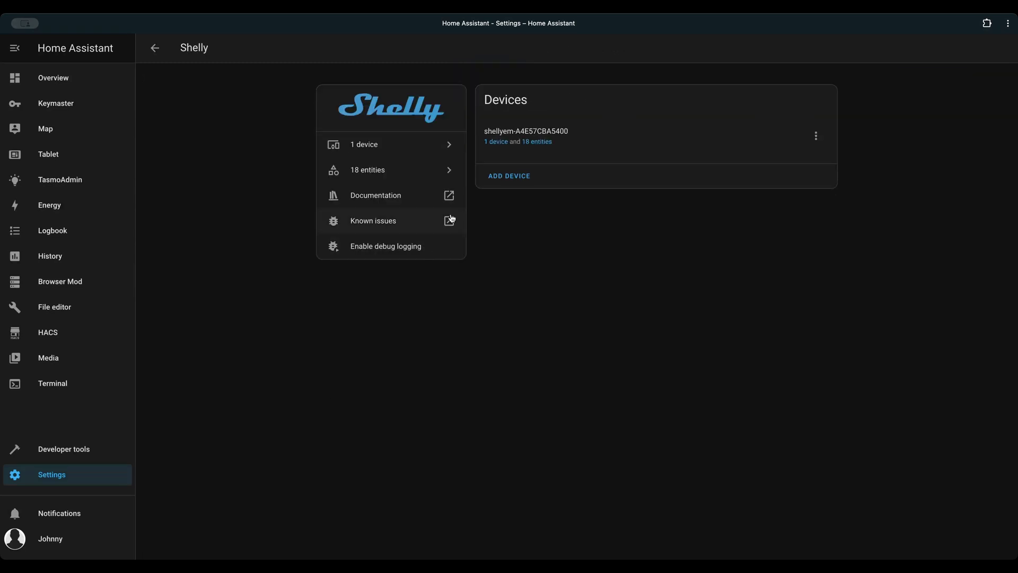
click(493, 142)
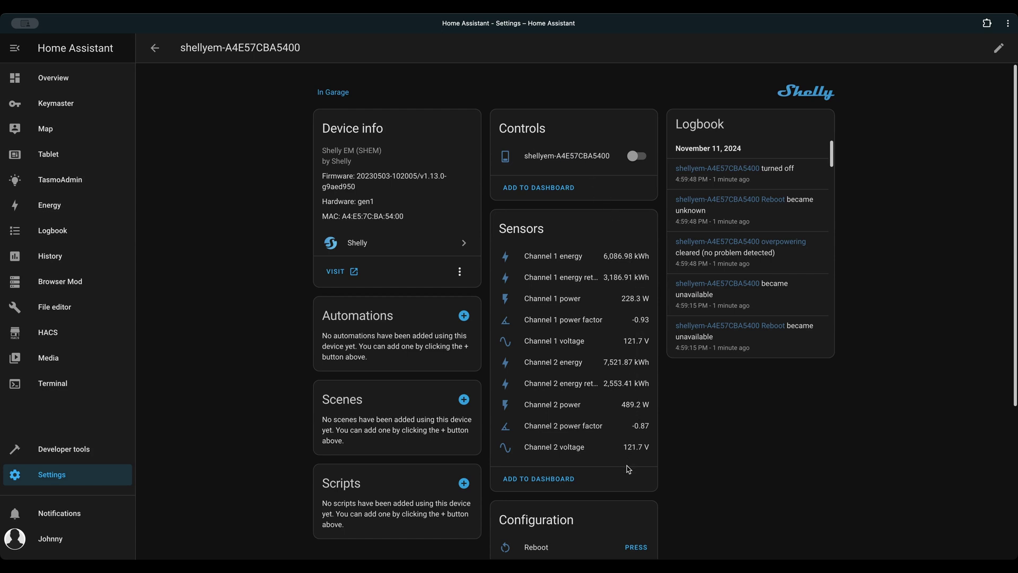
scroll(629, 476, down, 1)
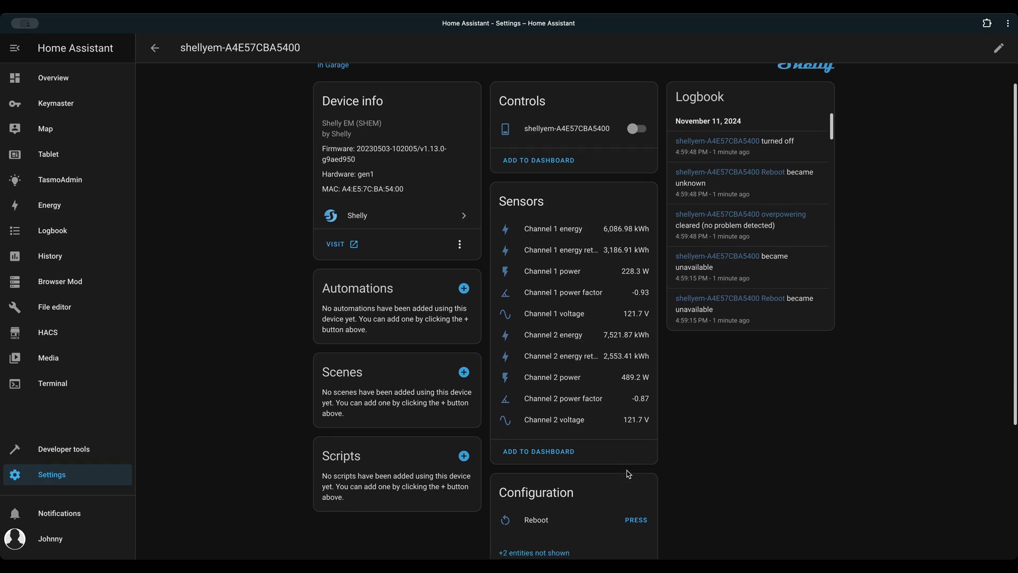
scroll(629, 467, up, 1)
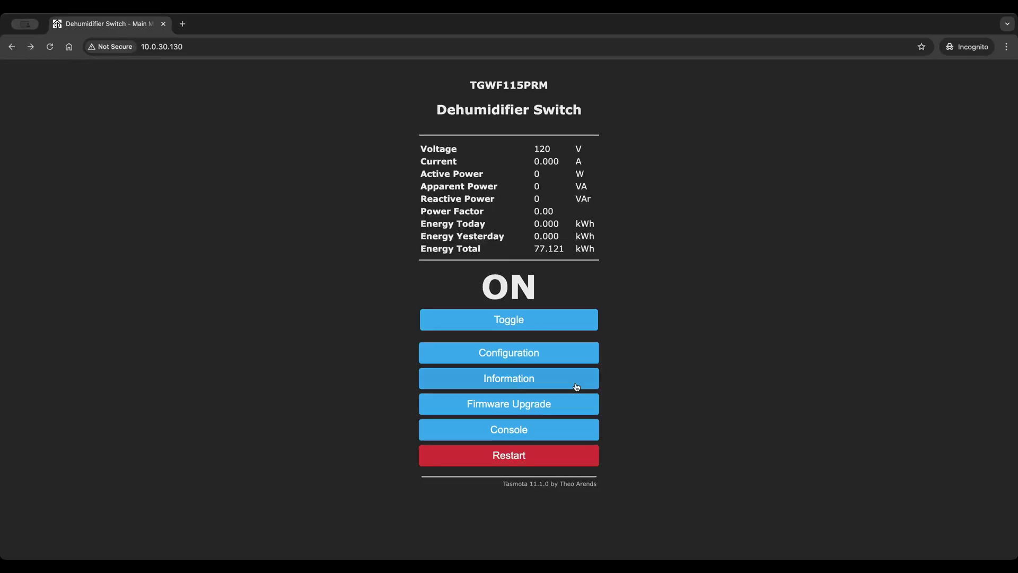
Open the Dehumidifier Switch's Configure MQTT page to check broker host 192.168.1.6 on port 1883
click(525, 357)
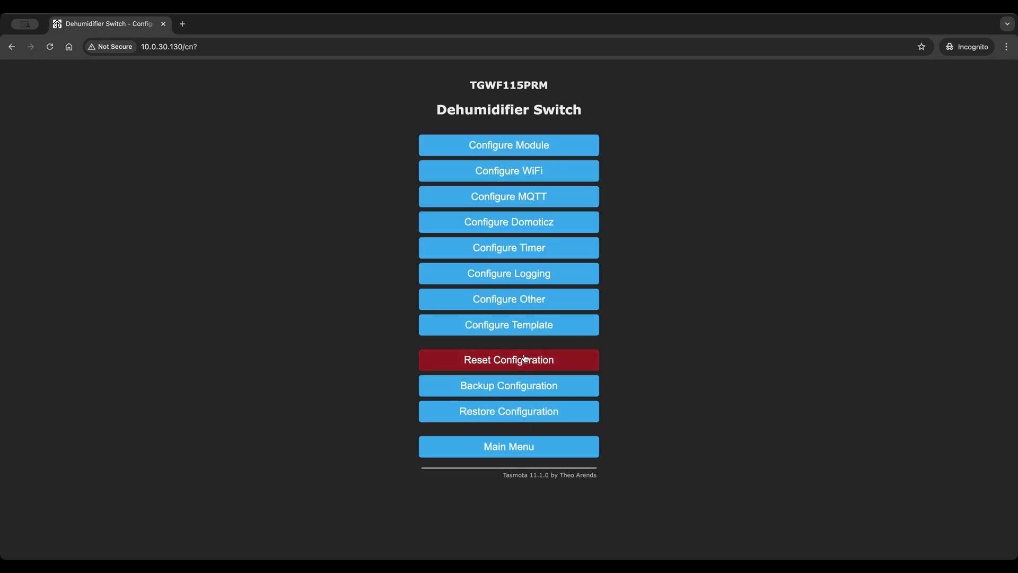
click(524, 197)
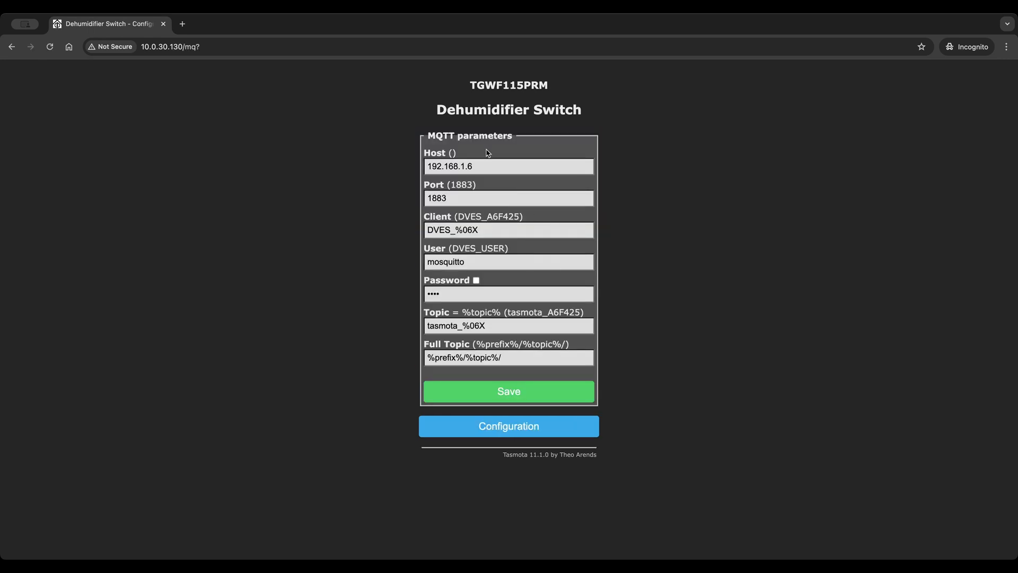
click(500, 166)
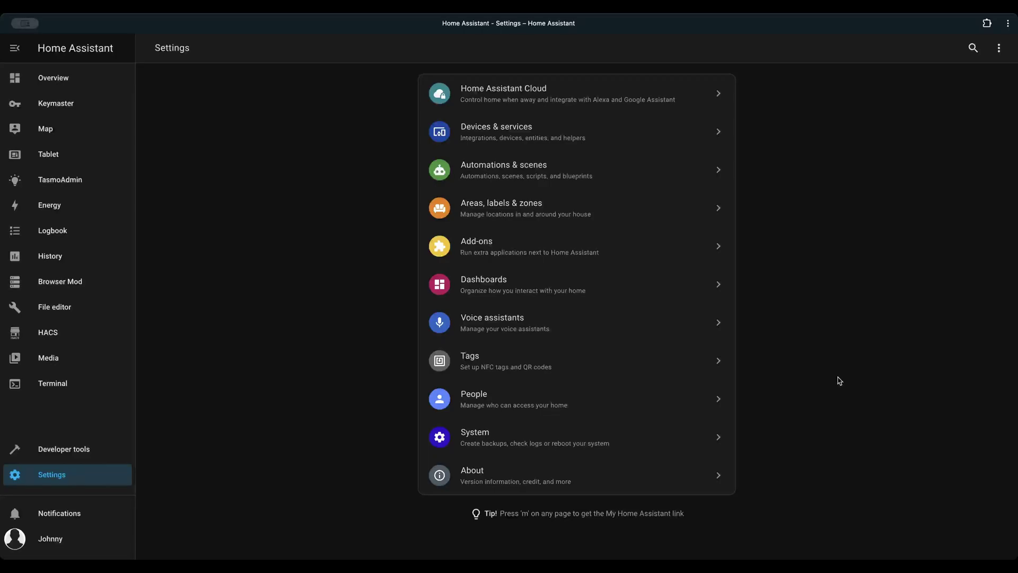
Browse the Tasmota integration's 12 devices, then go back to the integrations list
click(571, 135)
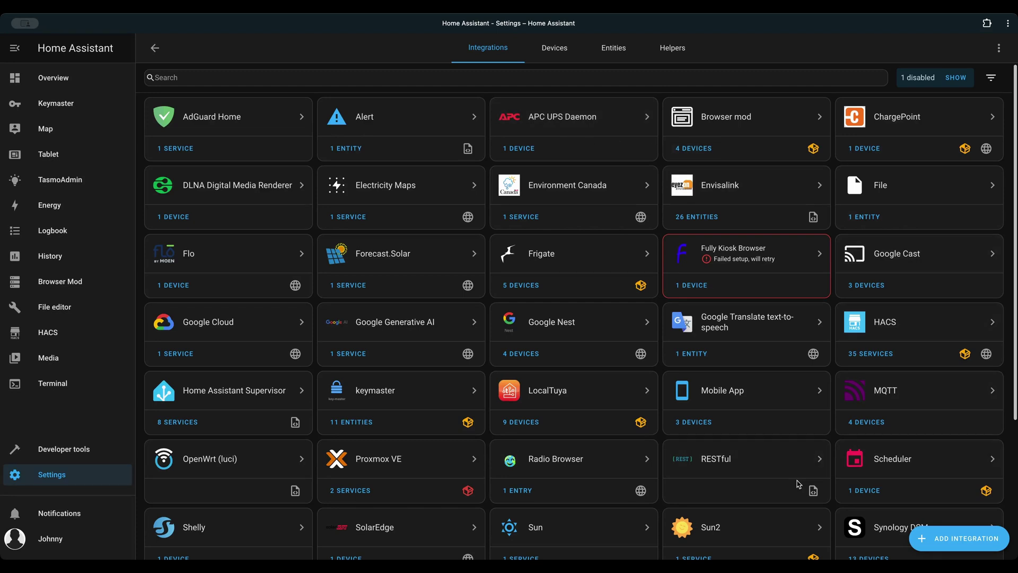
scroll(822, 472, down, 3)
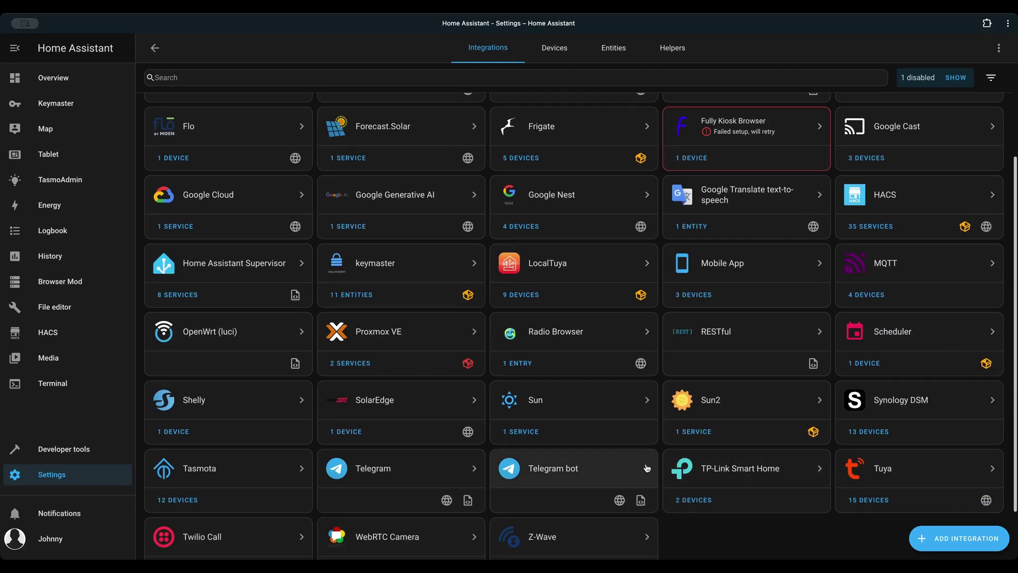
click(228, 470)
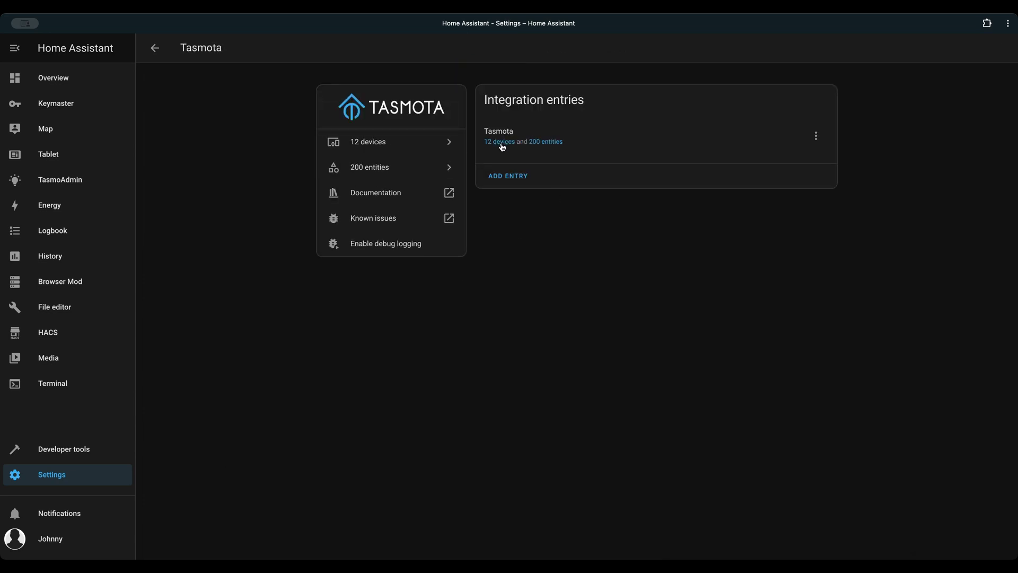
click(500, 142)
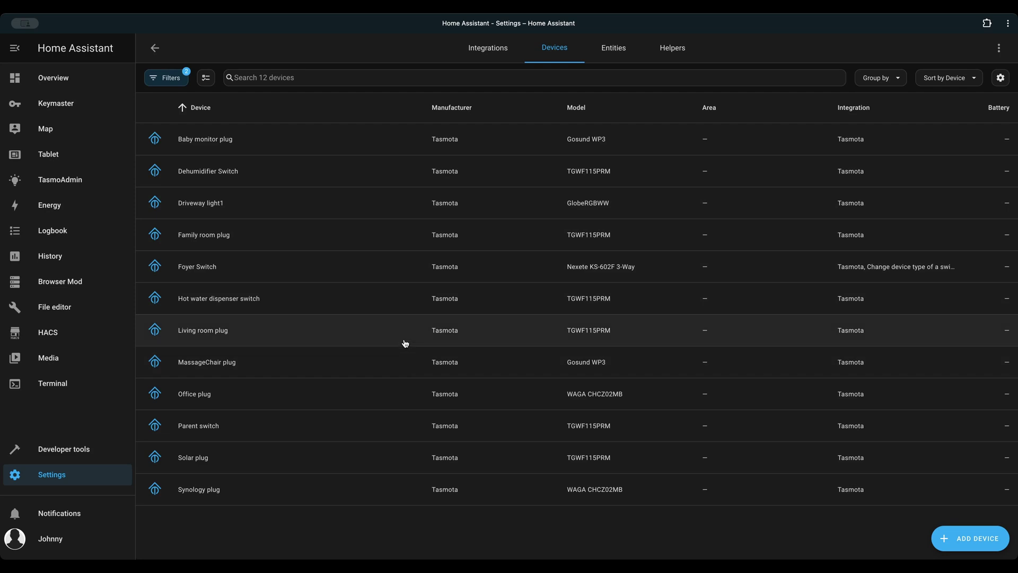
click(155, 49)
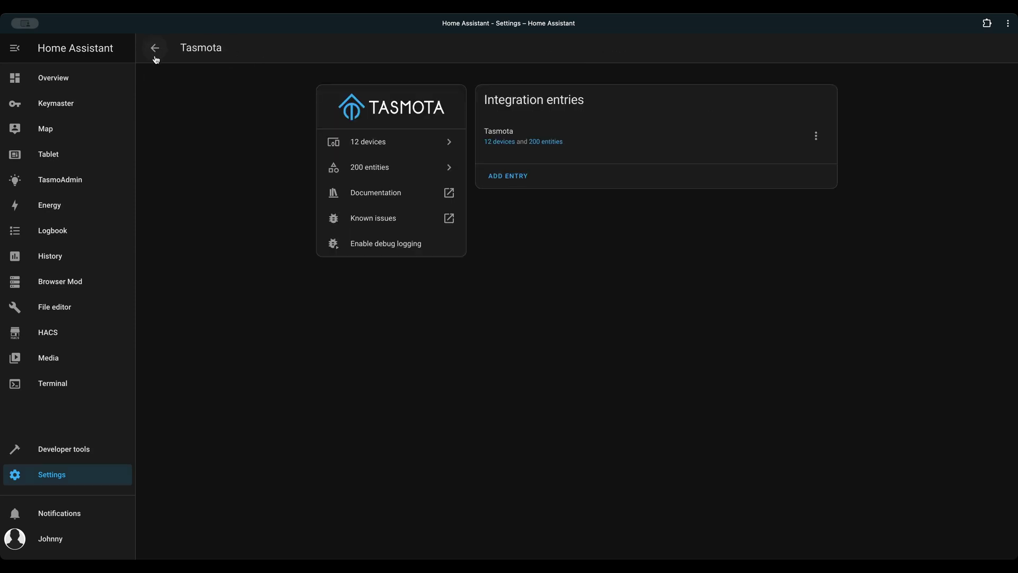
click(156, 55)
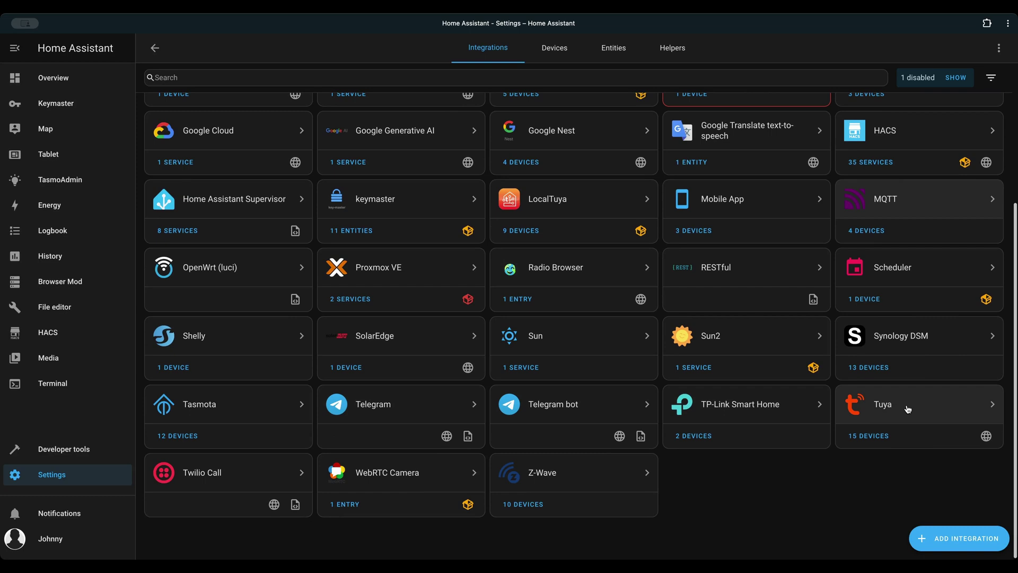
Look over the Tuya integration's 15 devices, then view the TP-Link Smart Home integration's two entries
click(908, 409)
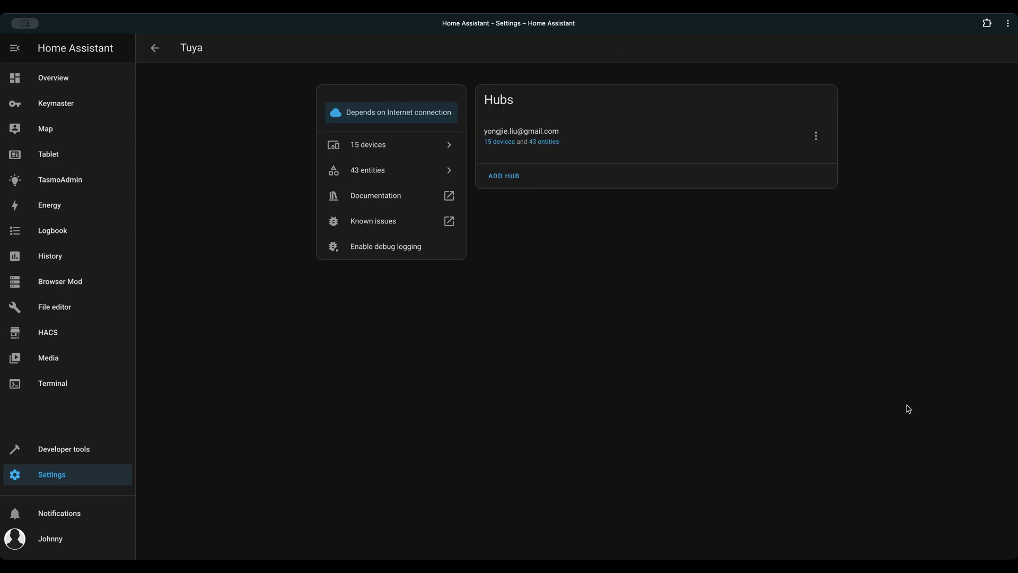
click(500, 143)
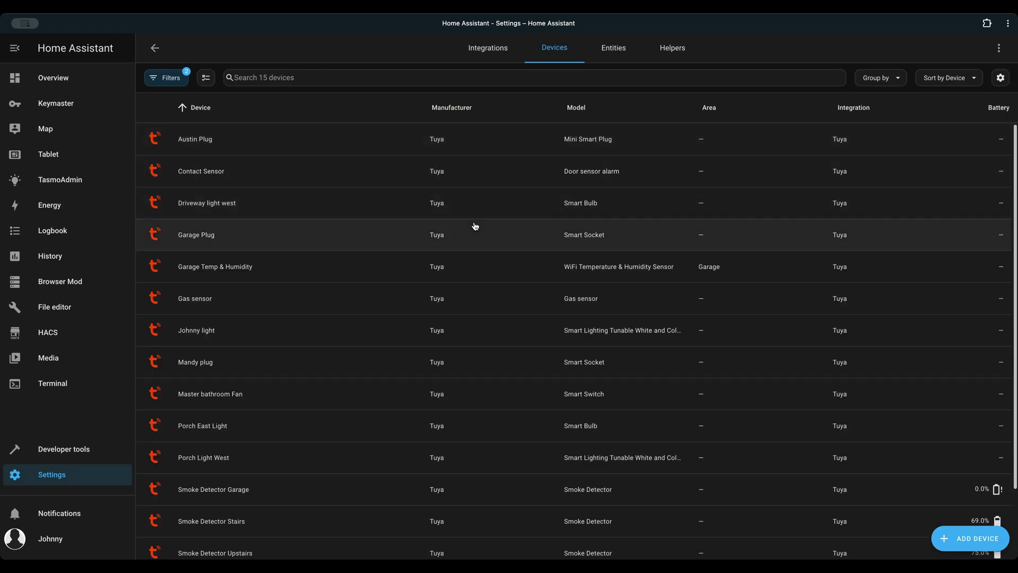
key(alt+Left)
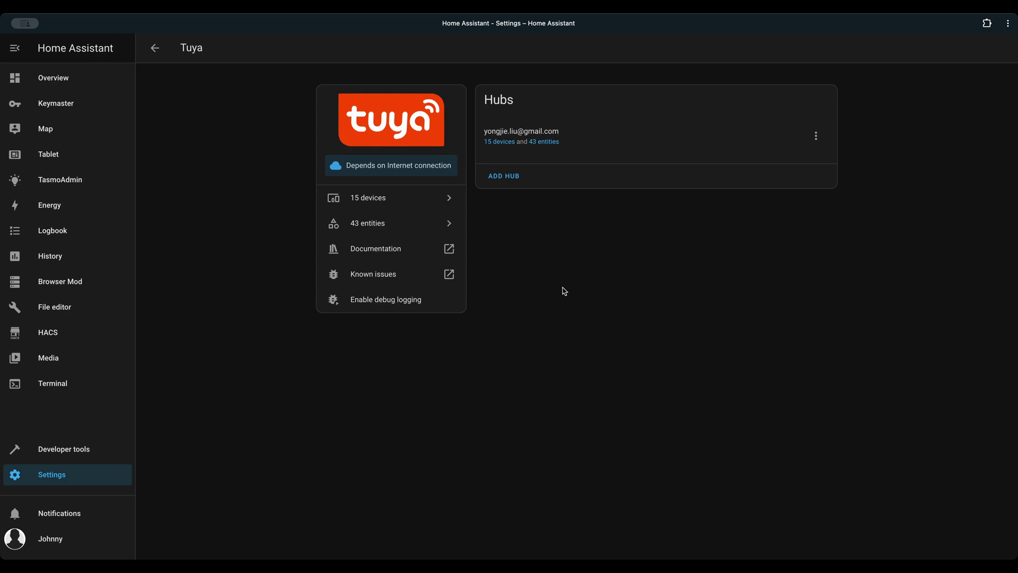
key(alt+Left)
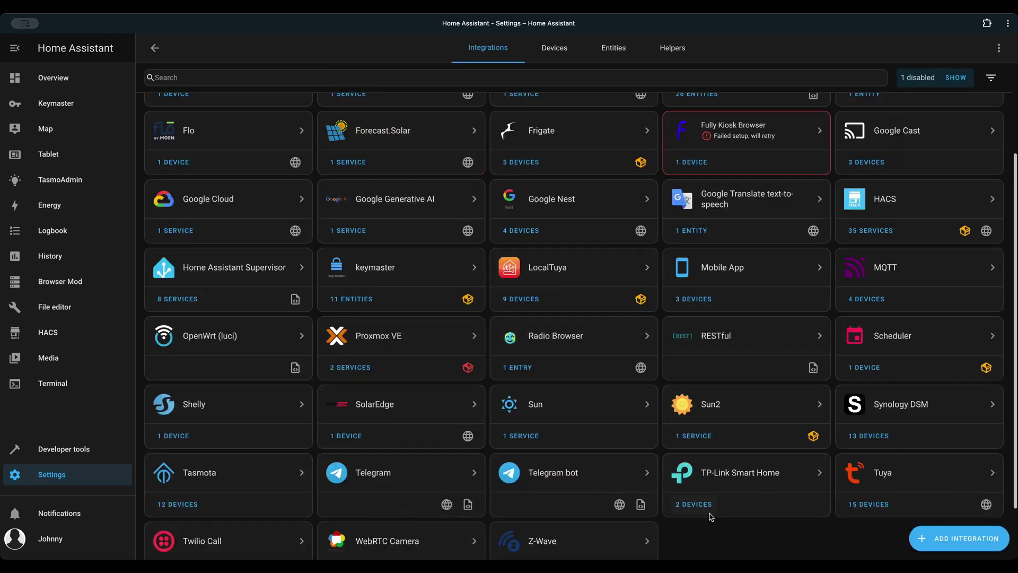
click(746, 474)
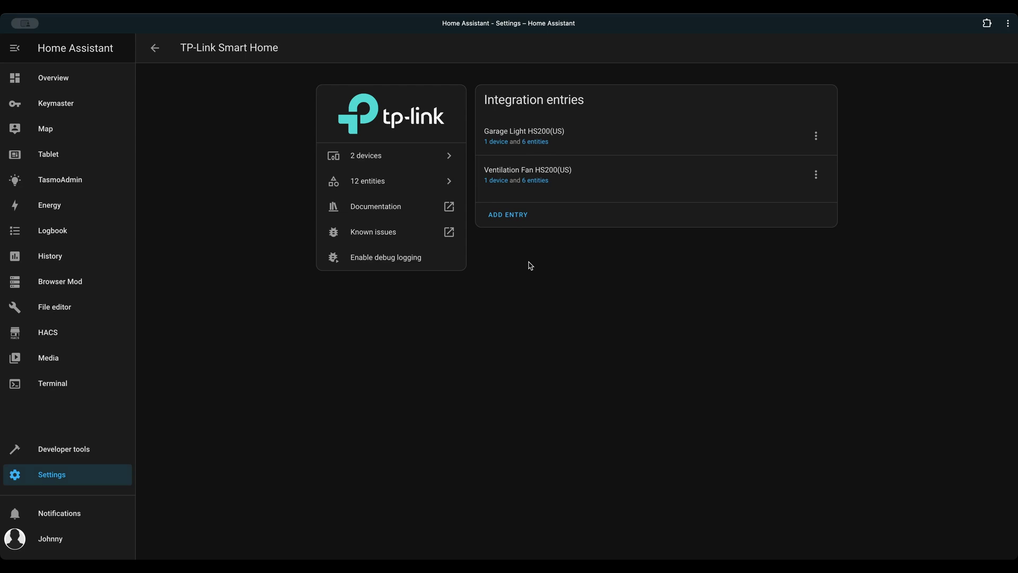
Review the ChargePoint charger's device readings, then return to the integrations list
key(alt+Left)
key(alt+Left)
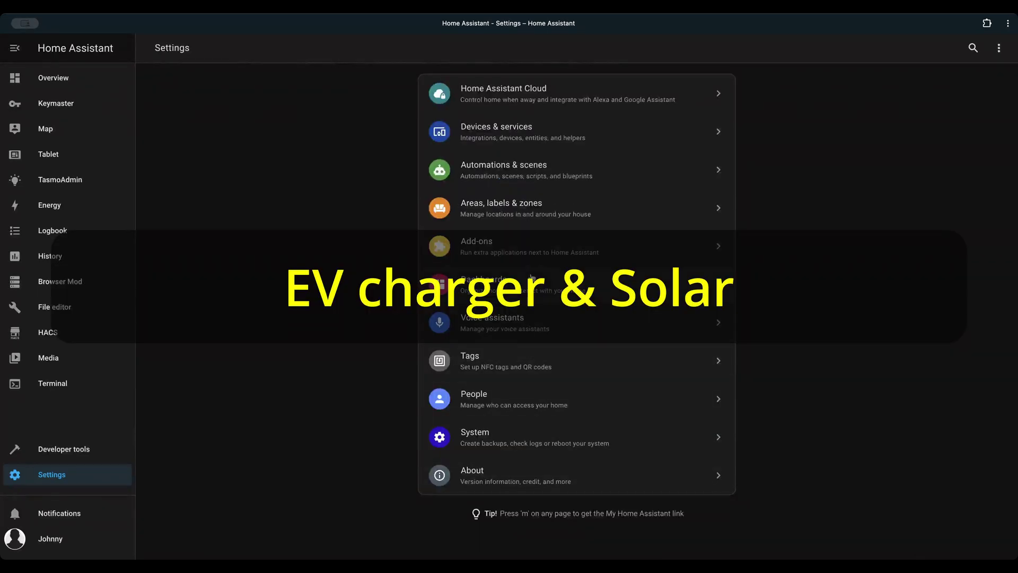
click(534, 140)
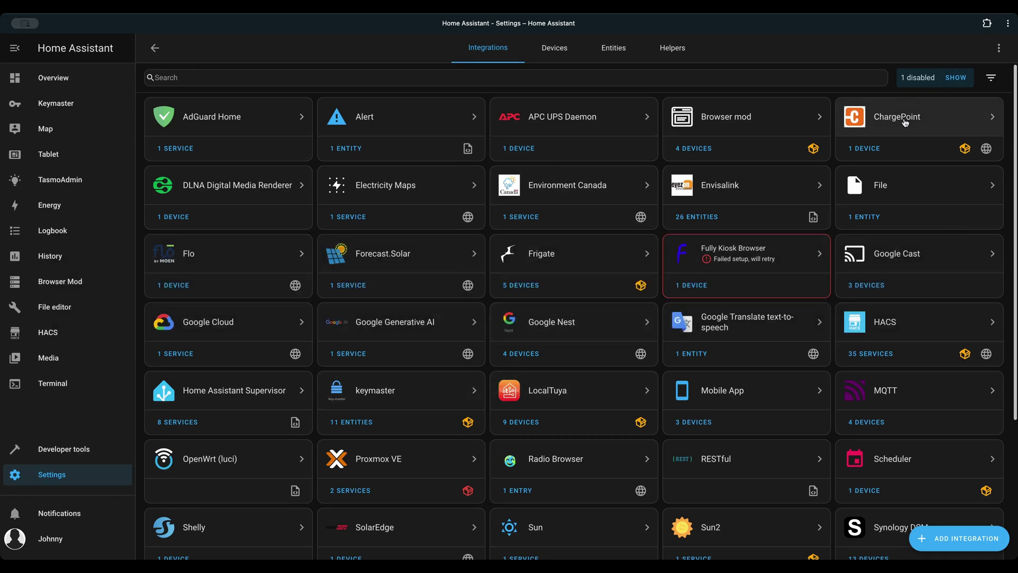
click(905, 122)
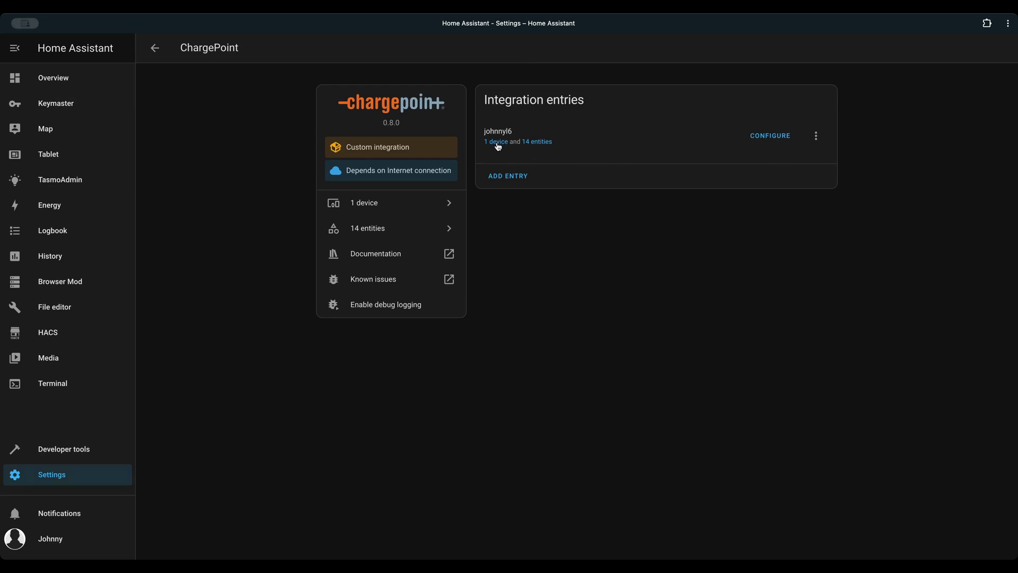
click(497, 142)
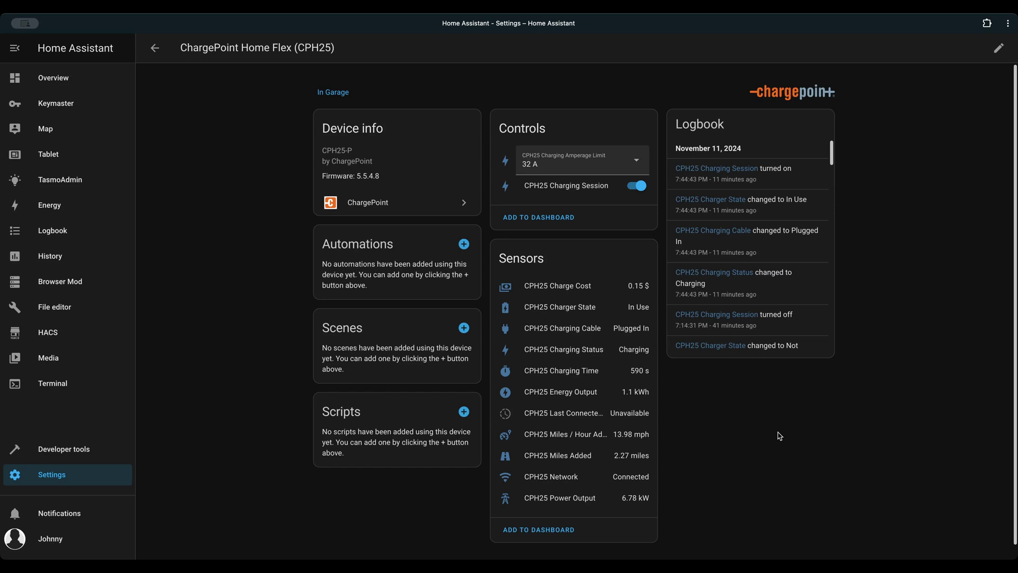
key(alt+Left)
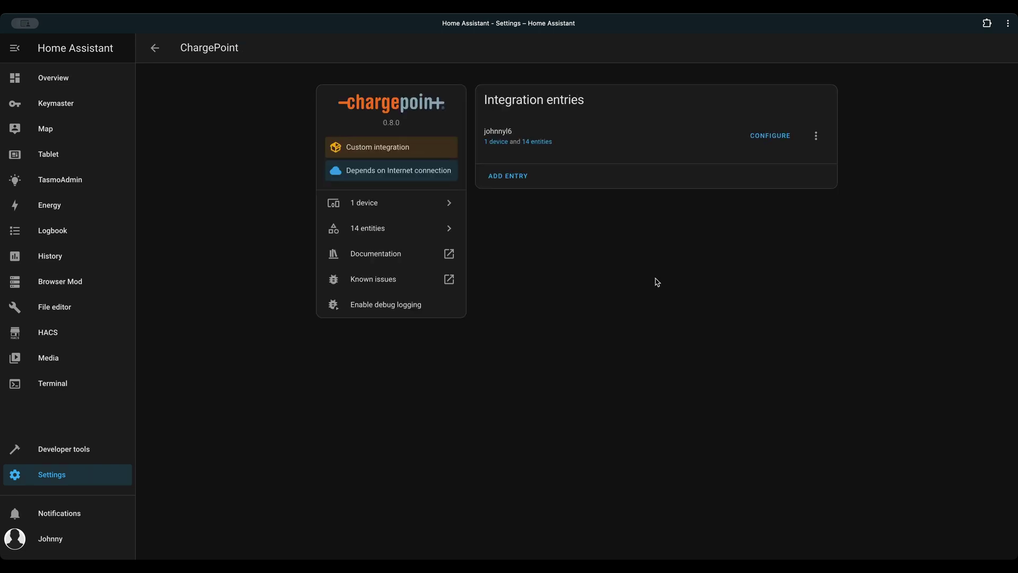
key(alt+Left)
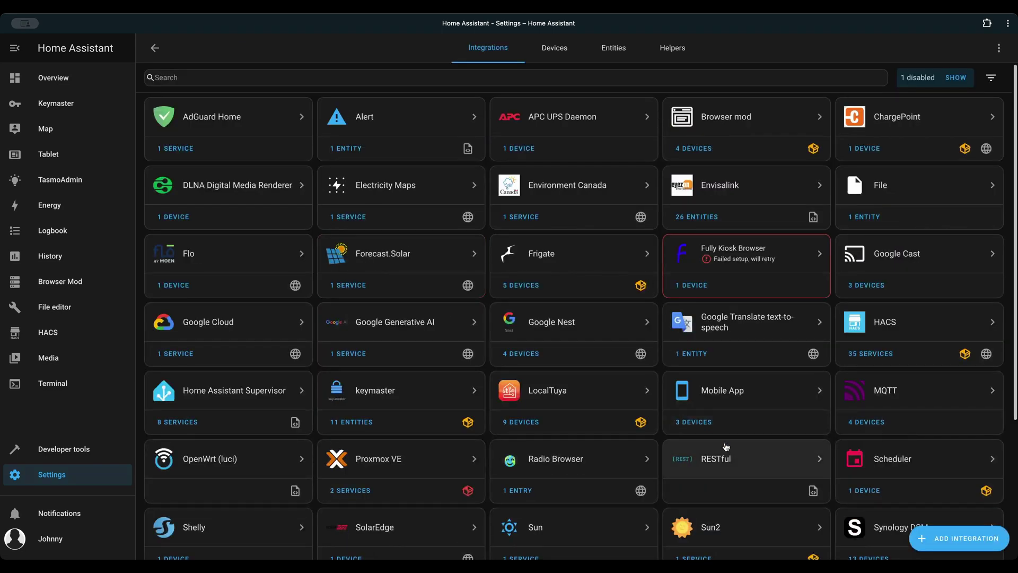
Open the SolarEdge device page showing its power and energy sensors
scroll(725, 448, down, 2)
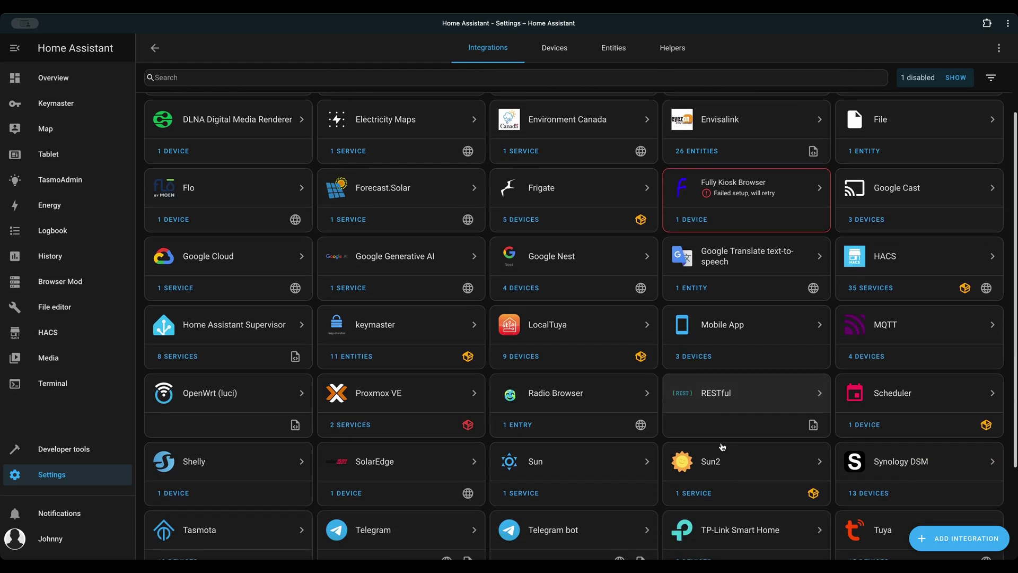
click(361, 467)
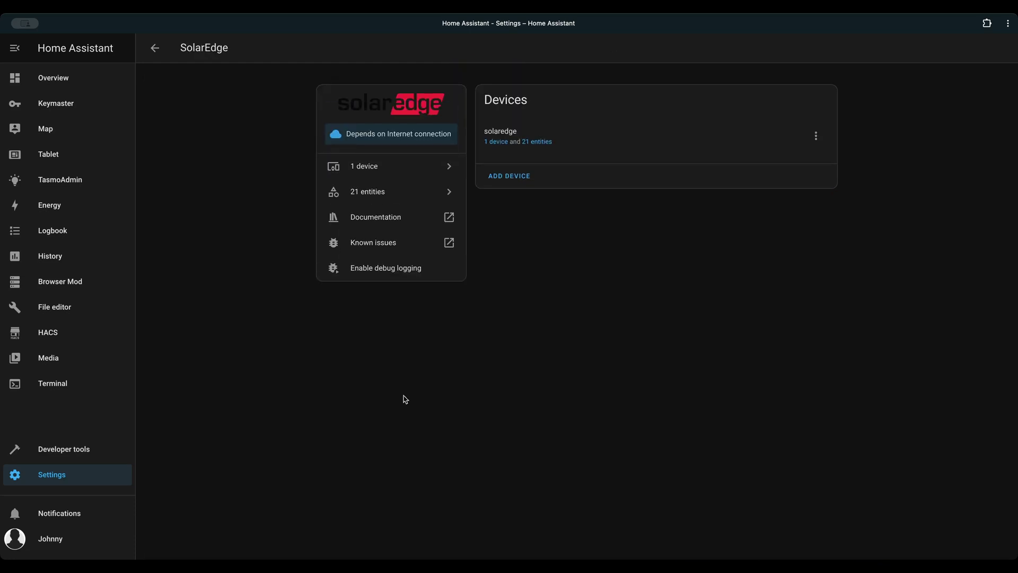
click(496, 142)
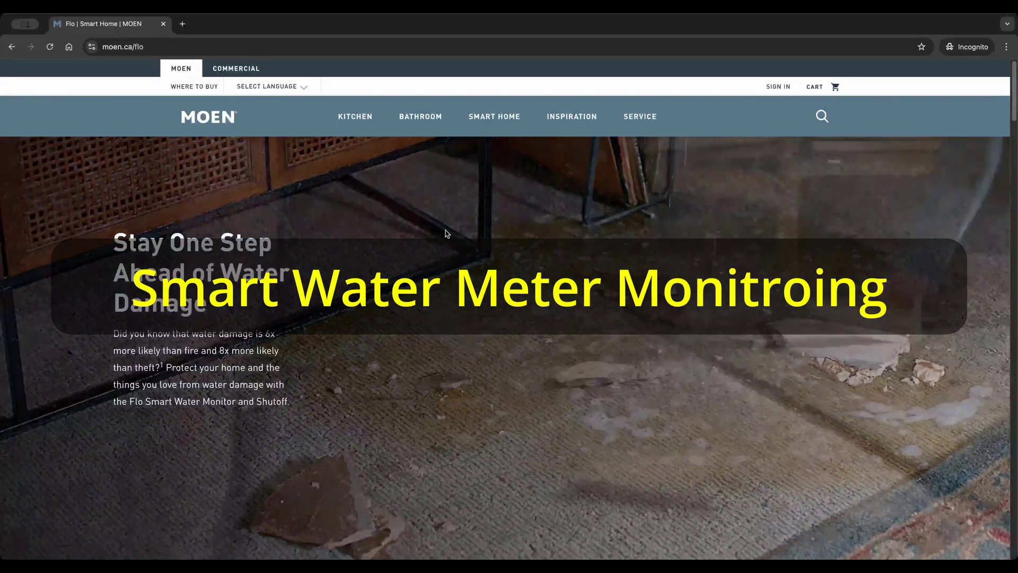
Scroll down the moen.ca/flo page to read about the Flo Smart Water Monitor and Shutoff
scroll(454, 247, down, 5)
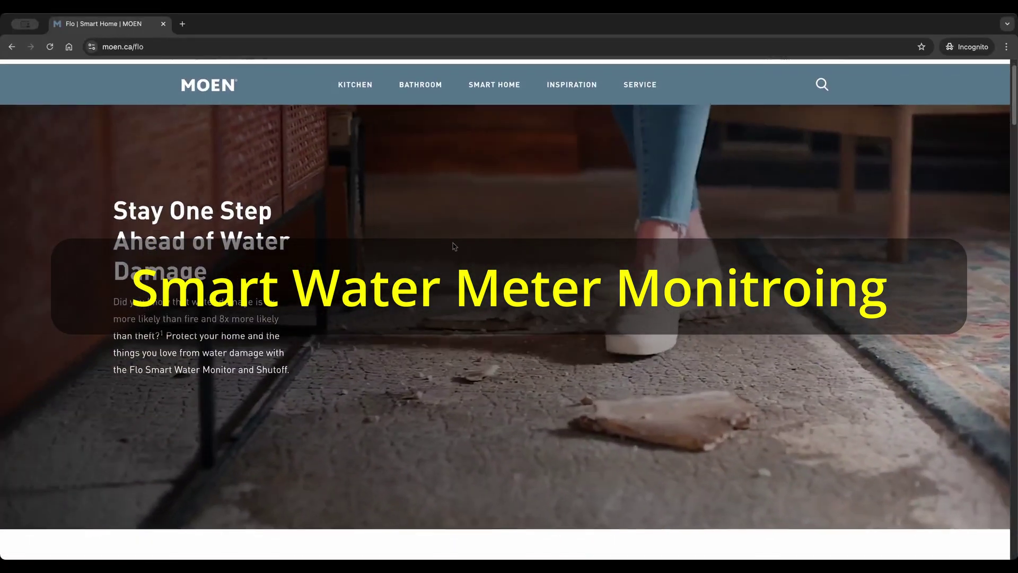
scroll(454, 246, down, 5)
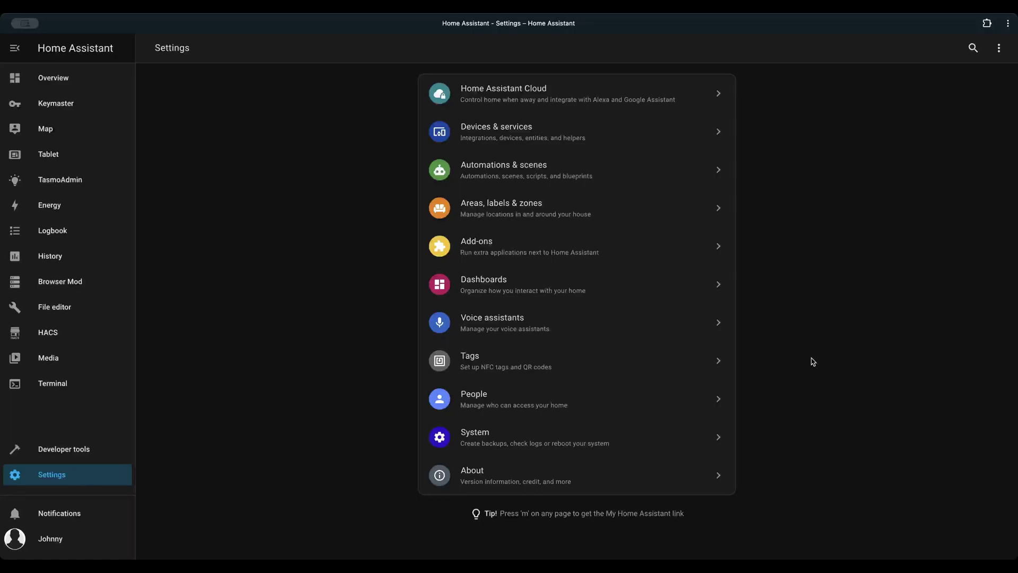
Begin adding a Flo integration, then cancel at its username and password form
click(581, 133)
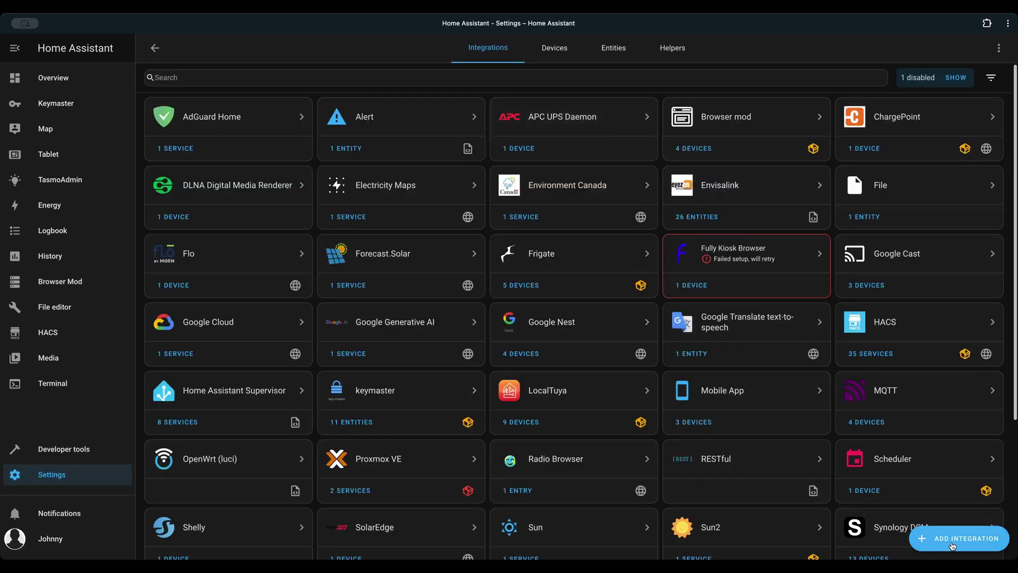
click(953, 544)
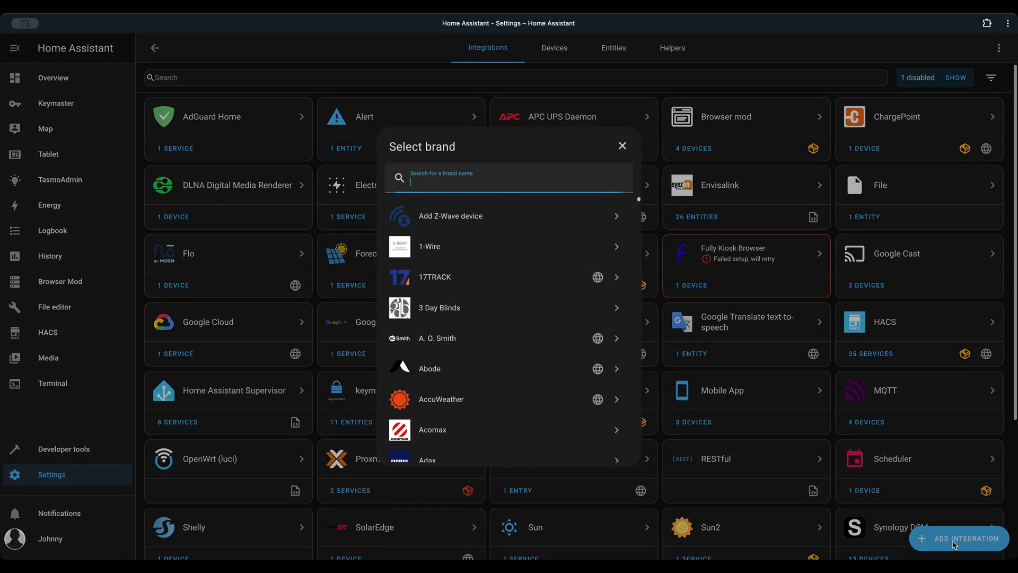
text(flo)
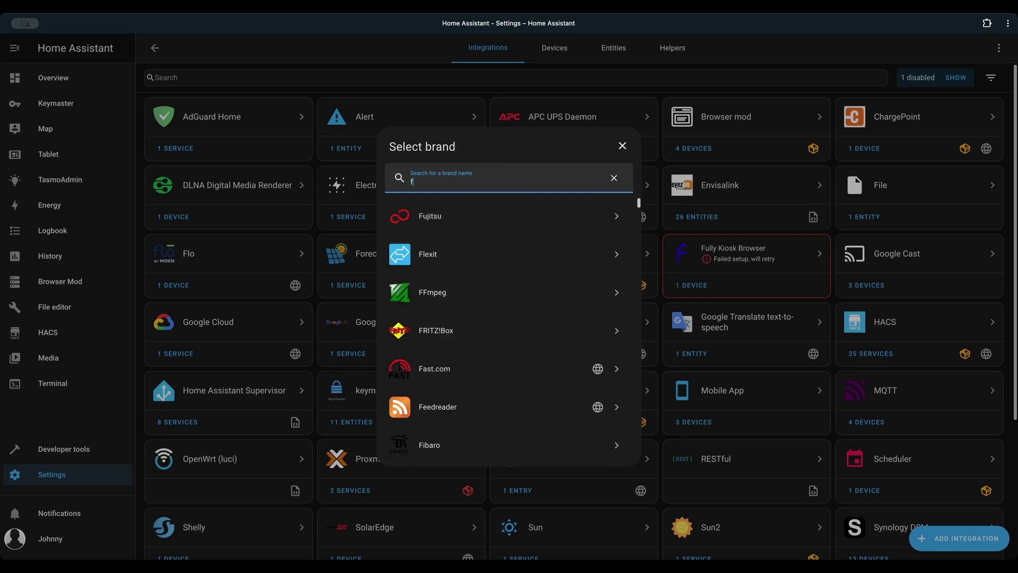
click(513, 221)
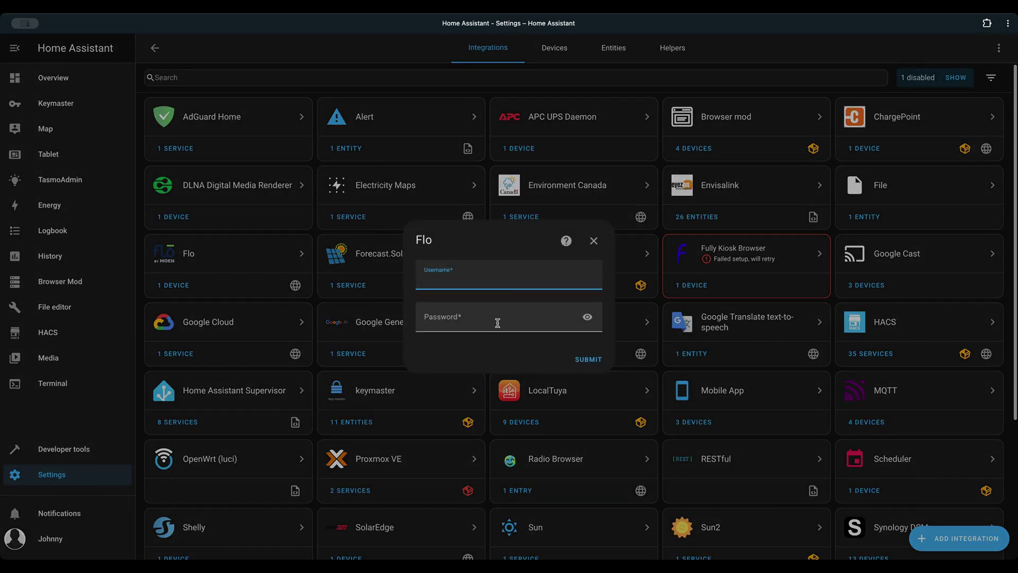
click(498, 321)
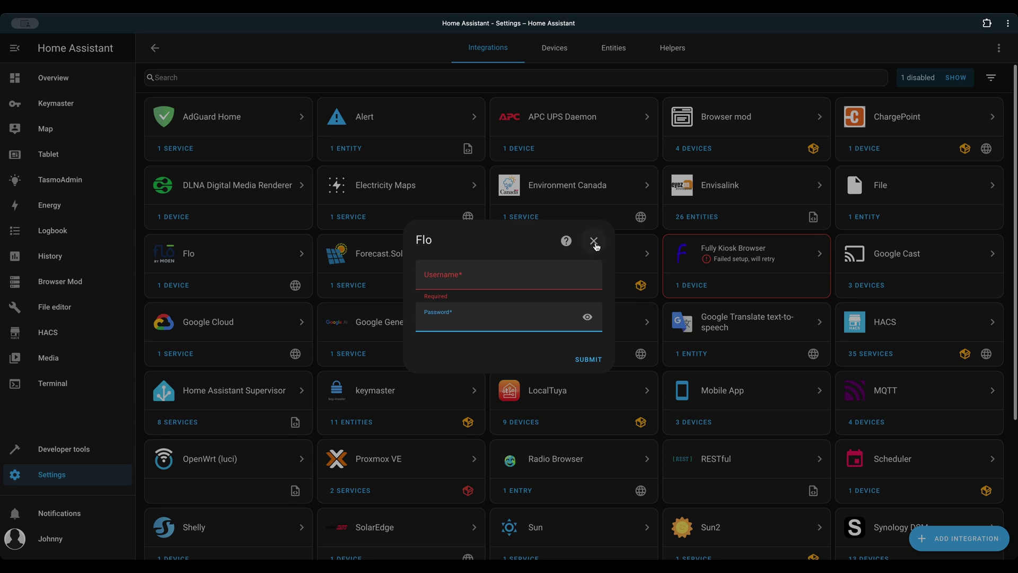
click(594, 242)
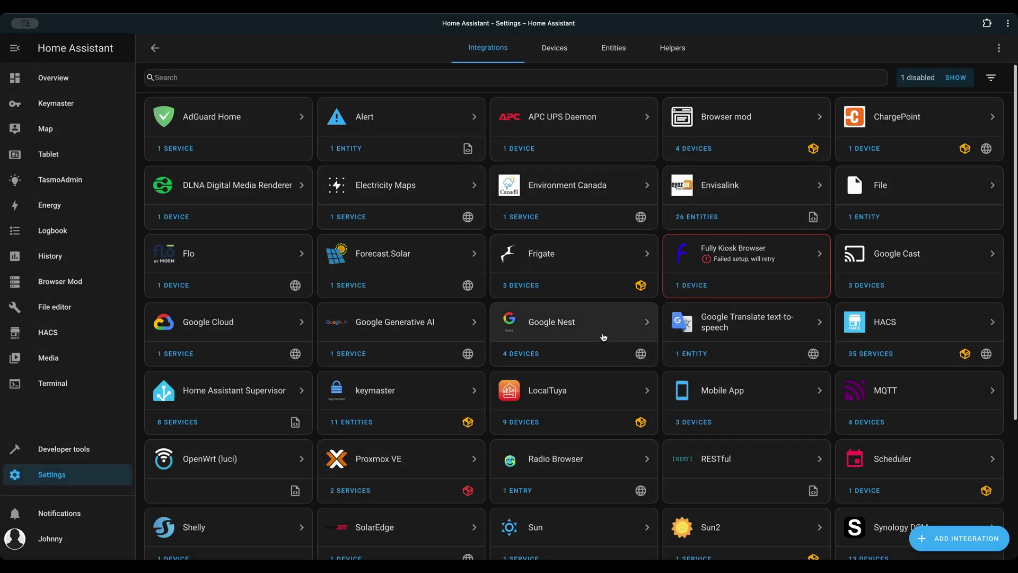
Open the Flo integration's water monitor device page to view its water readings
click(213, 259)
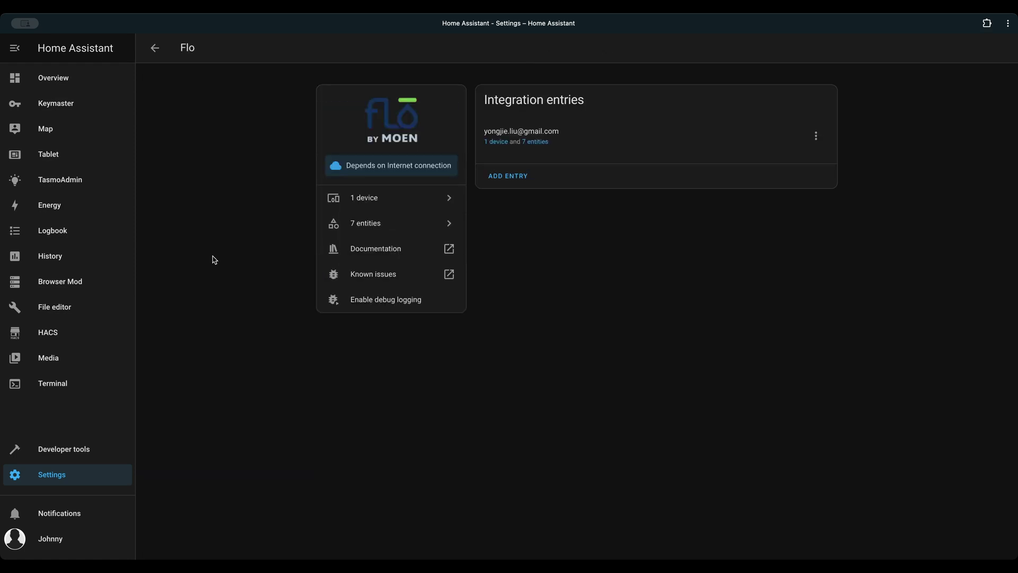
click(496, 142)
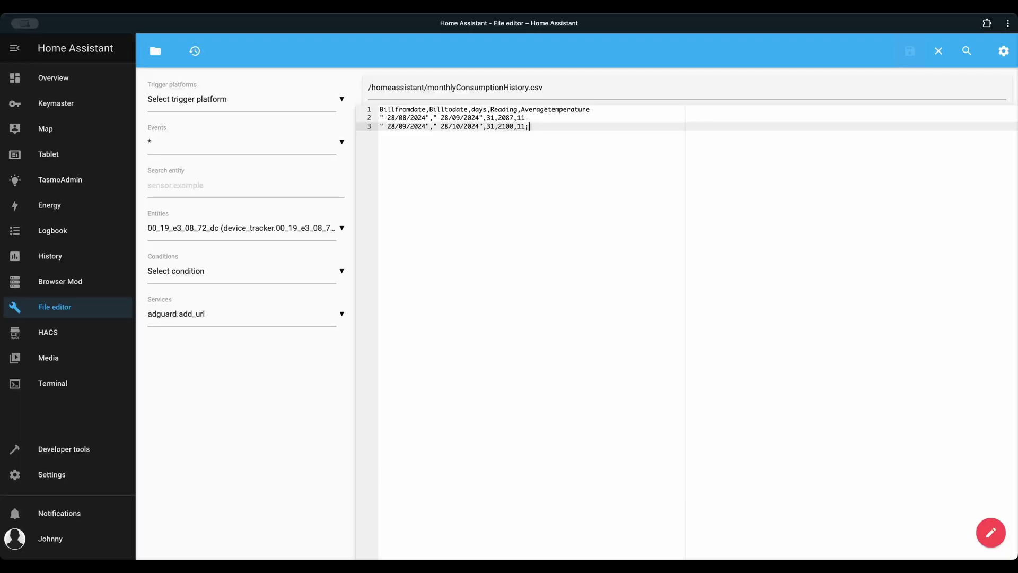
Browse the configuration folder and its upload option from the CSV editor, then return to Settings
text(;)
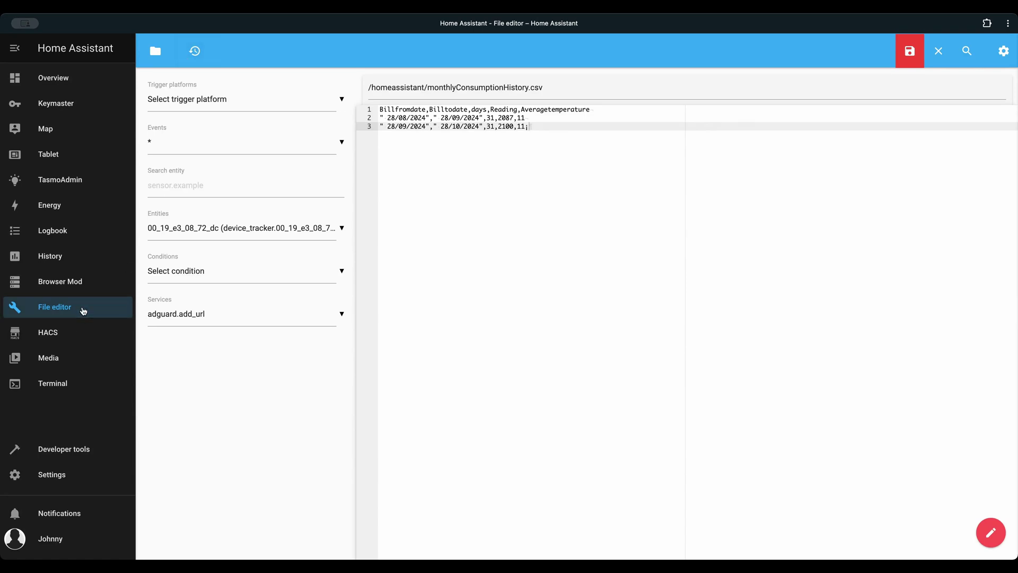
click(155, 52)
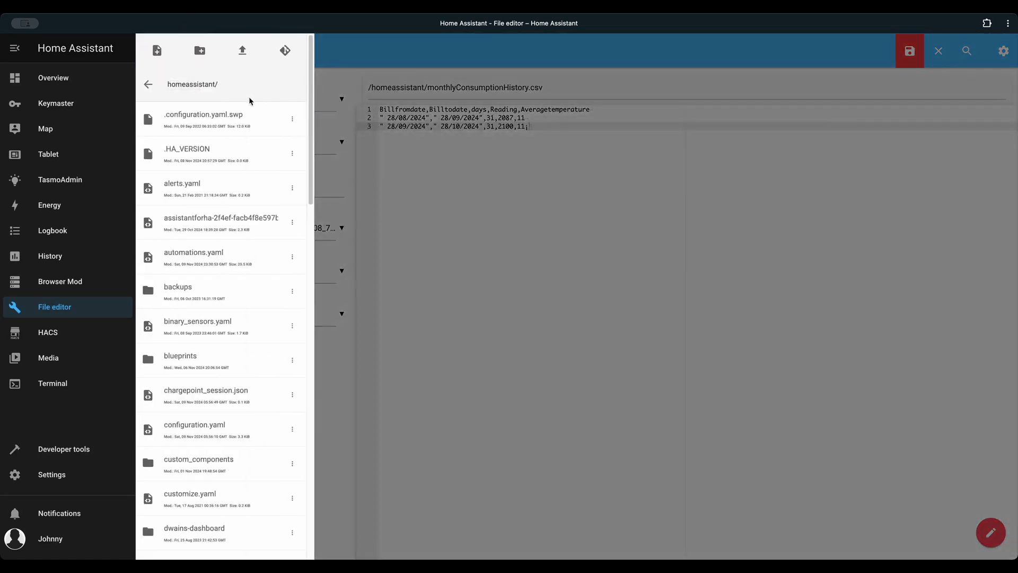
click(242, 53)
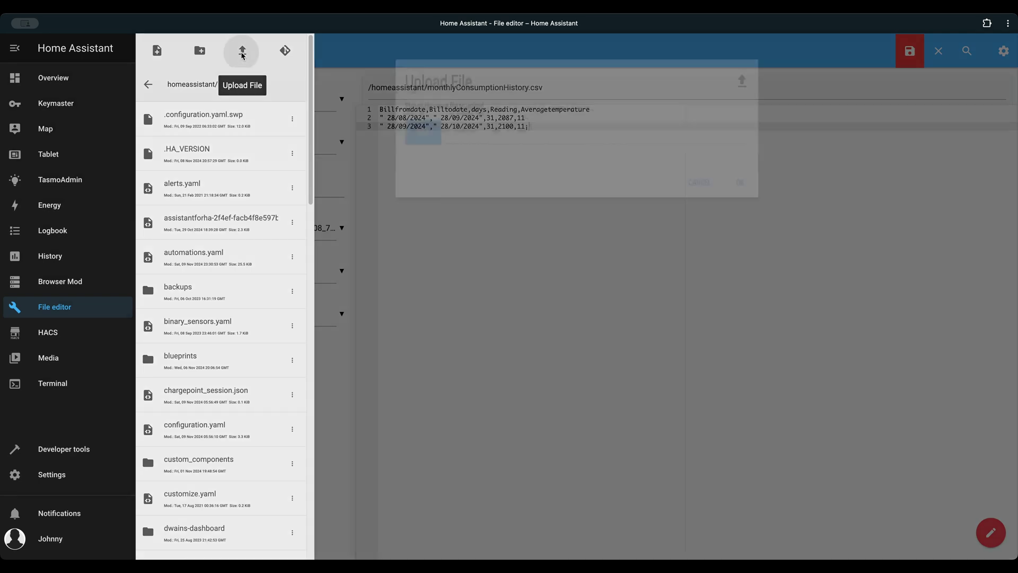
click(77, 477)
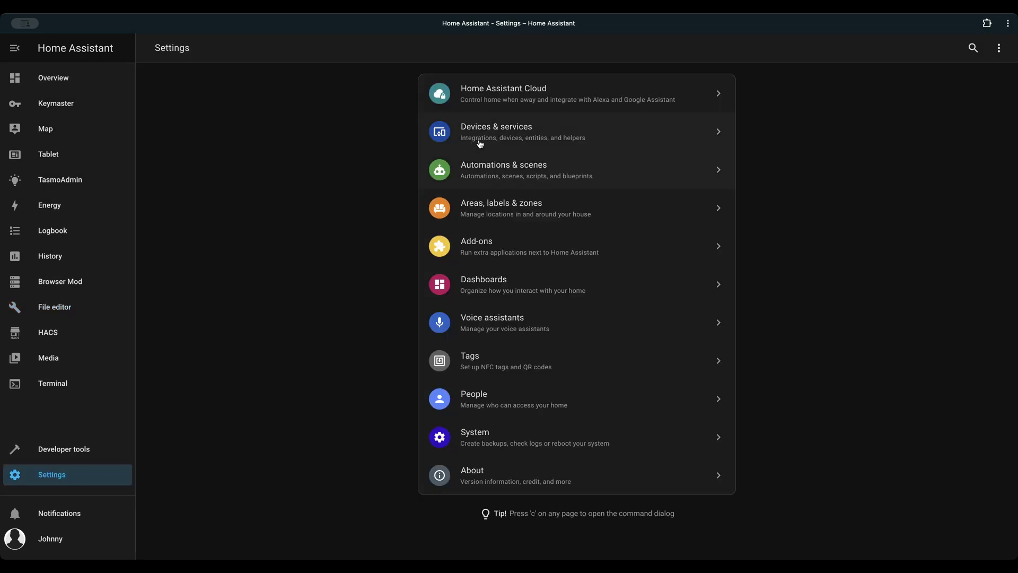
Start adding a File integration configured as a file-based sensor
click(603, 134)
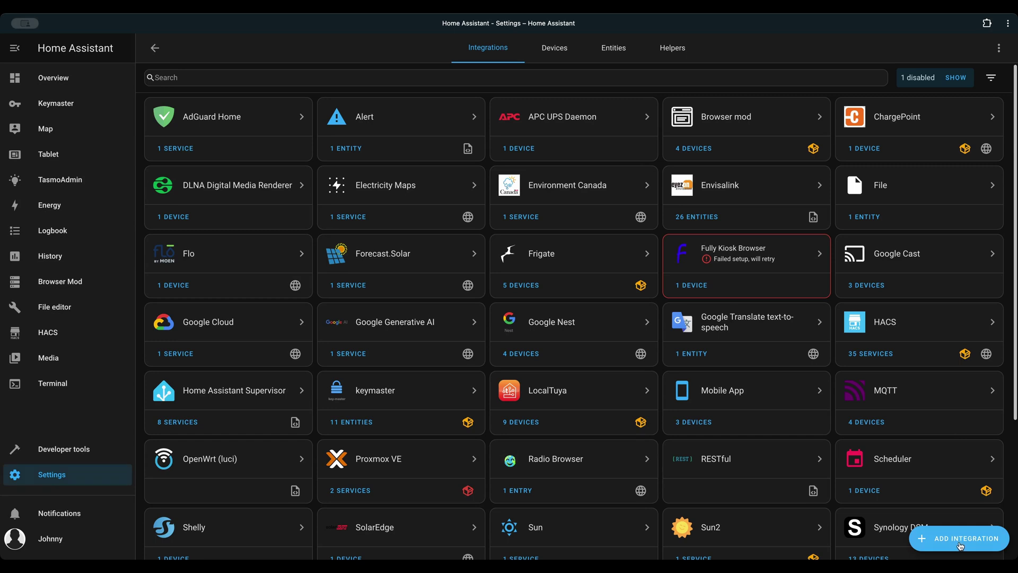
click(960, 547)
text(File)
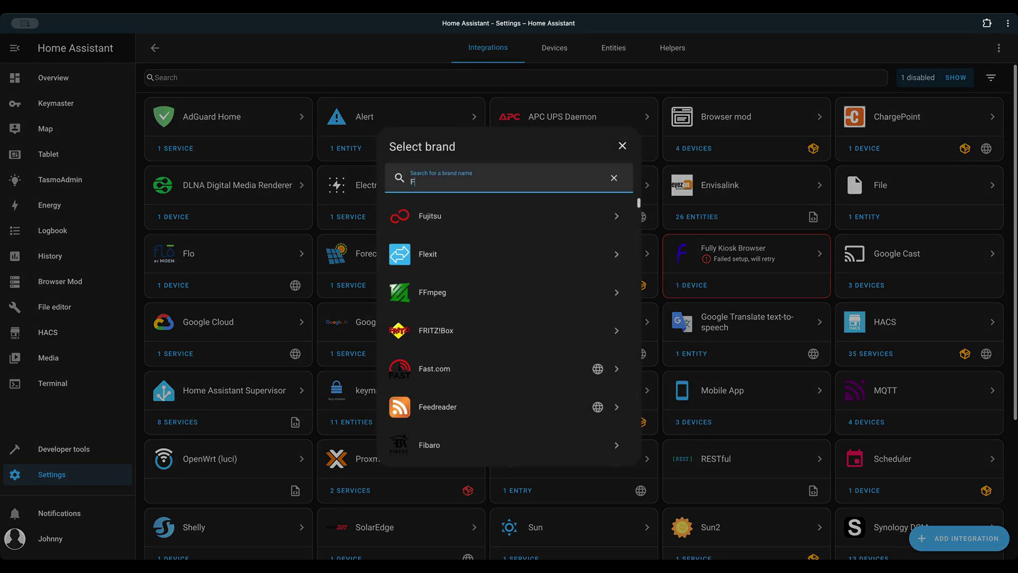
click(506, 223)
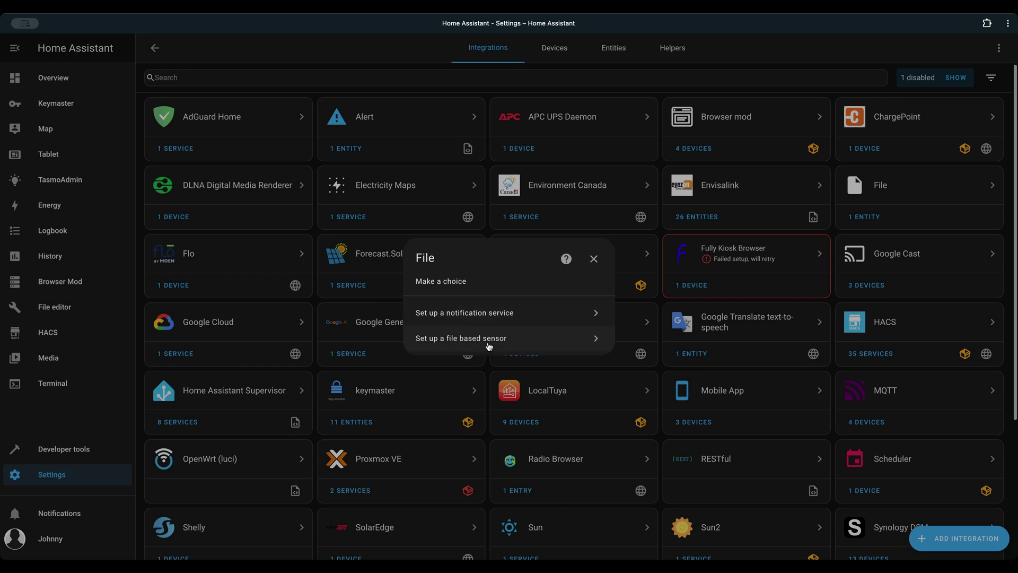
click(491, 344)
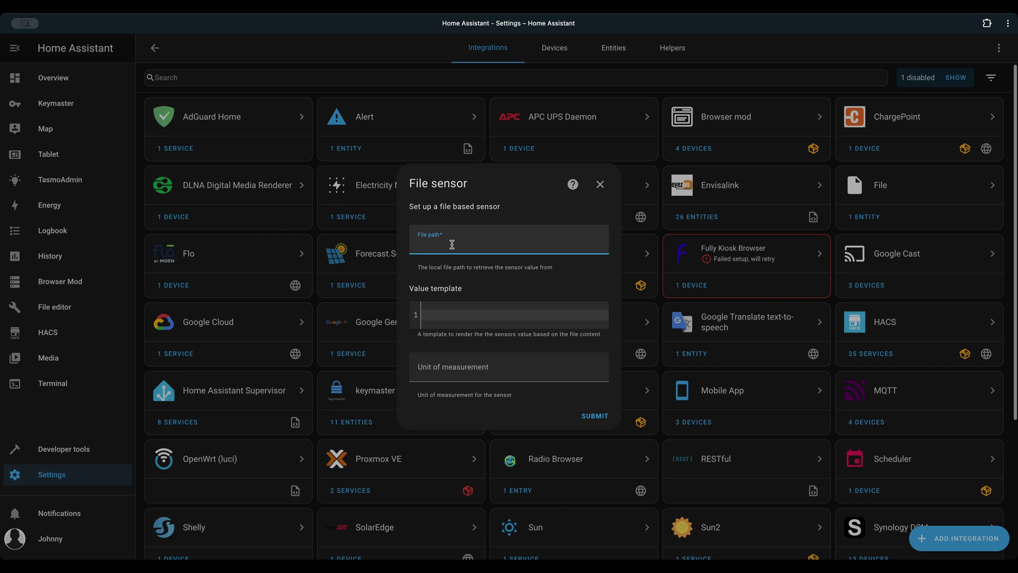
Enter file path /config/gasReading.csv, a template reading the fourth CSV field, and unit m³
text(/config/gasReading.csv)
click(486, 311)
text(£)
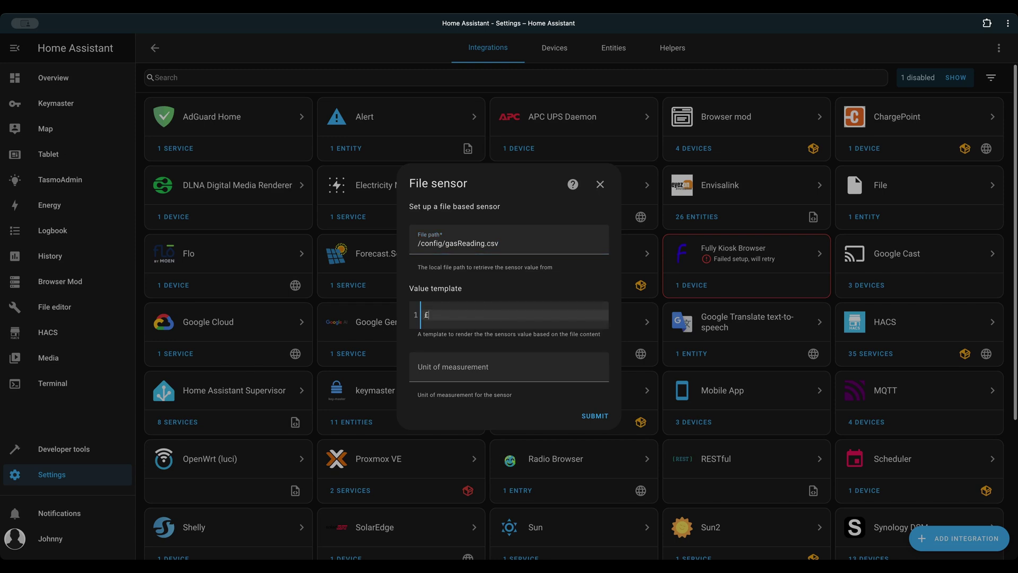
key(BackSpace)
text({{ value.split(",")[3] }})
click(493, 373)
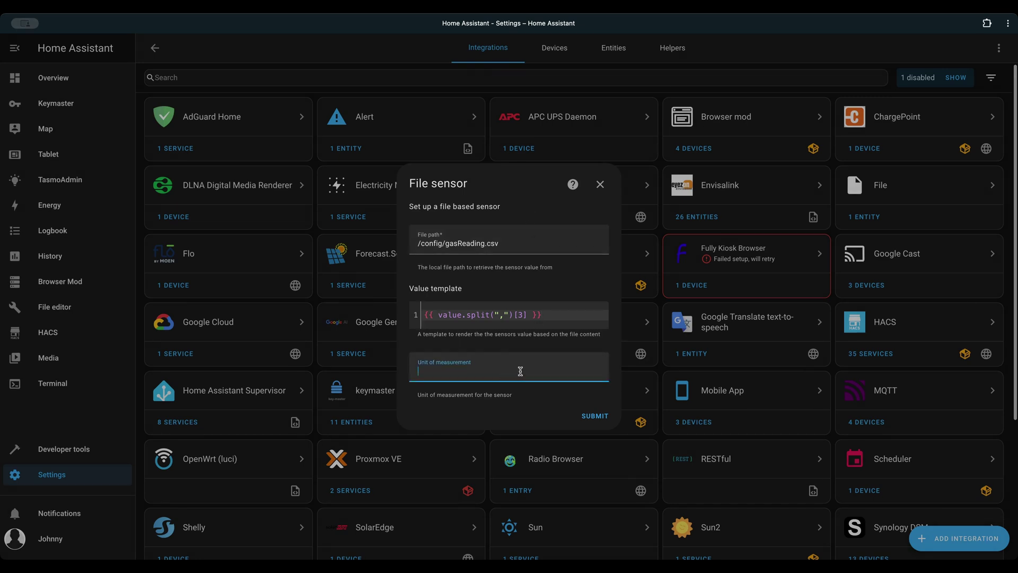
text(m³)
click(507, 373)
key(BackSpace)
key(BackSpace)
text(m³)
Check the File entry's sensor value shows 2,100 m³, then return to the File integration page
click(601, 194)
click(601, 194)
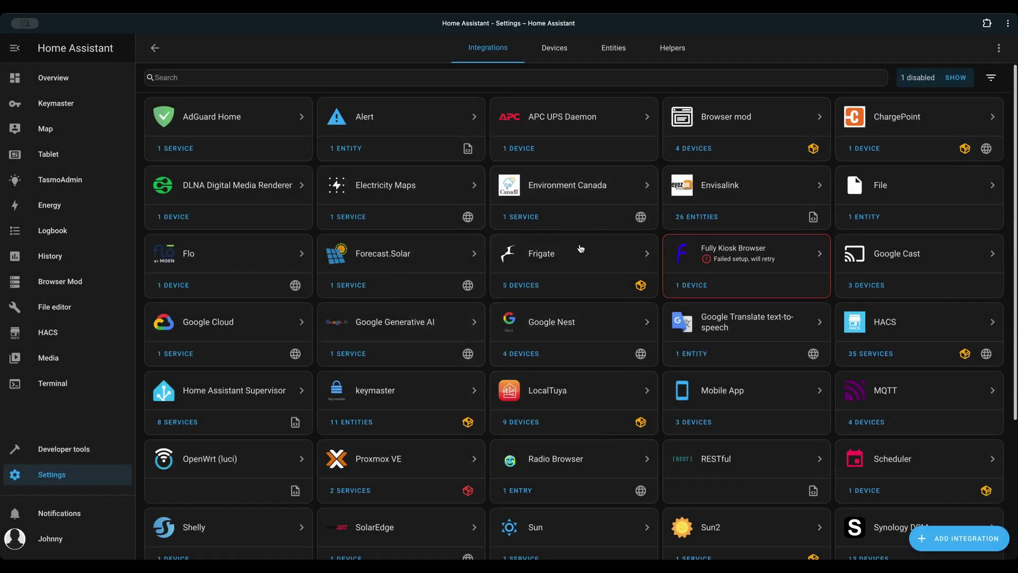
click(912, 191)
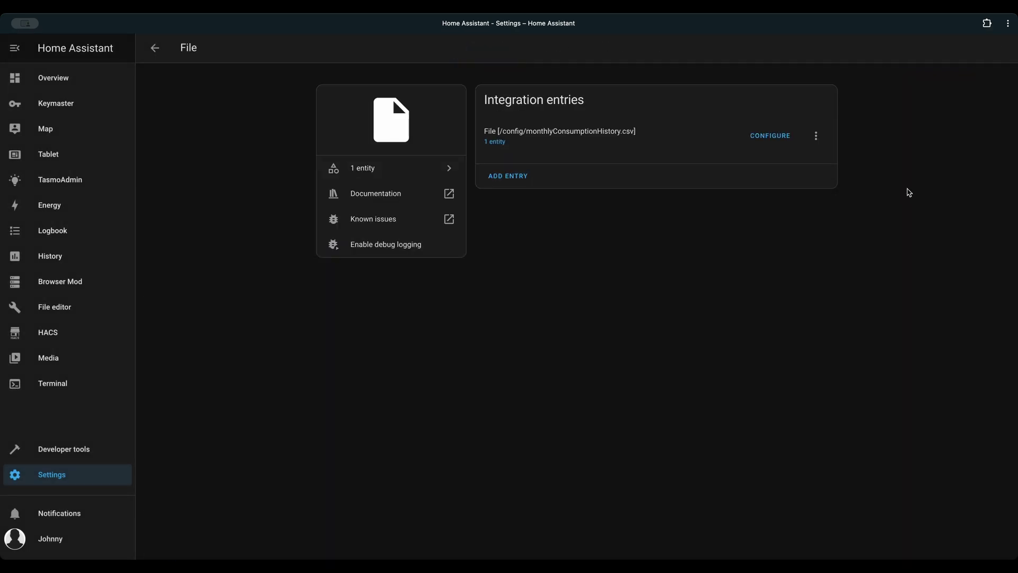
click(498, 142)
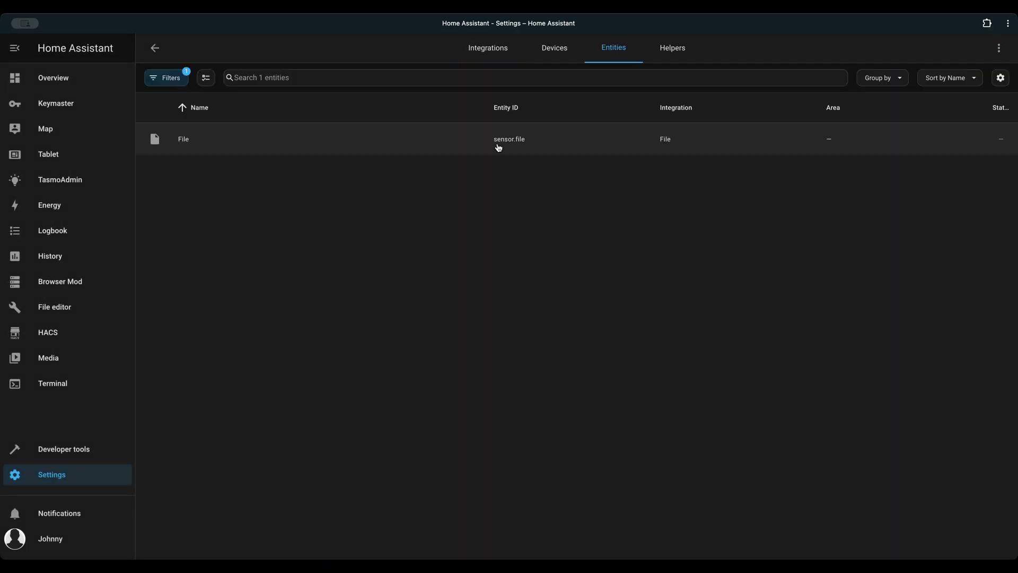
click(579, 142)
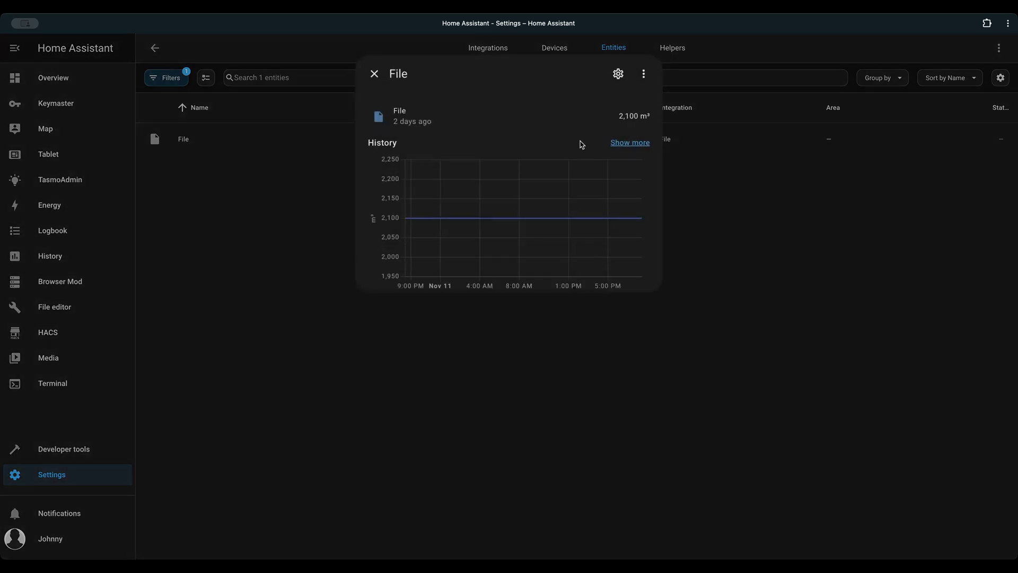
click(375, 75)
click(155, 51)
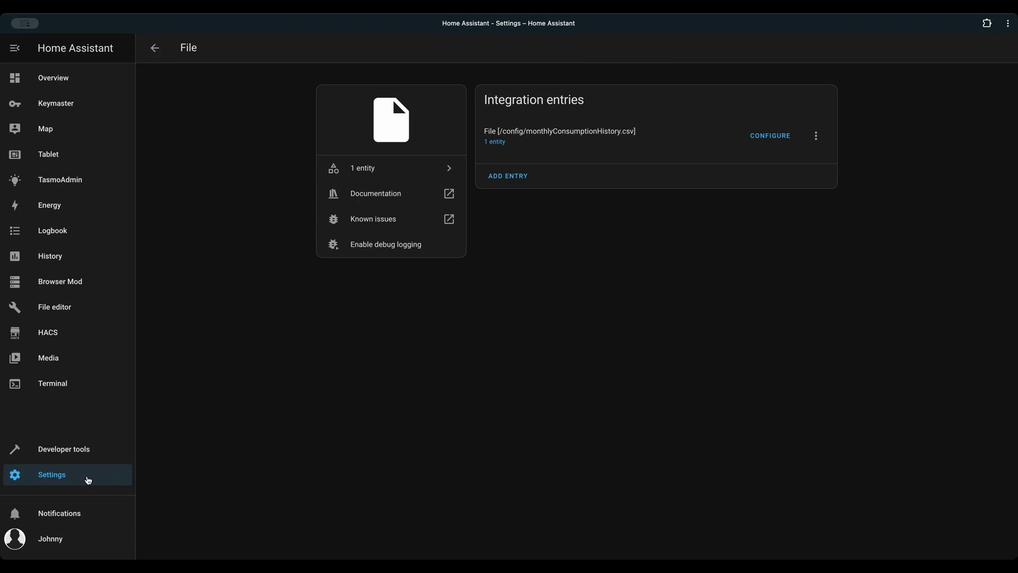
Start a new Template sensor helper from Devices & services > Helpers
click(88, 477)
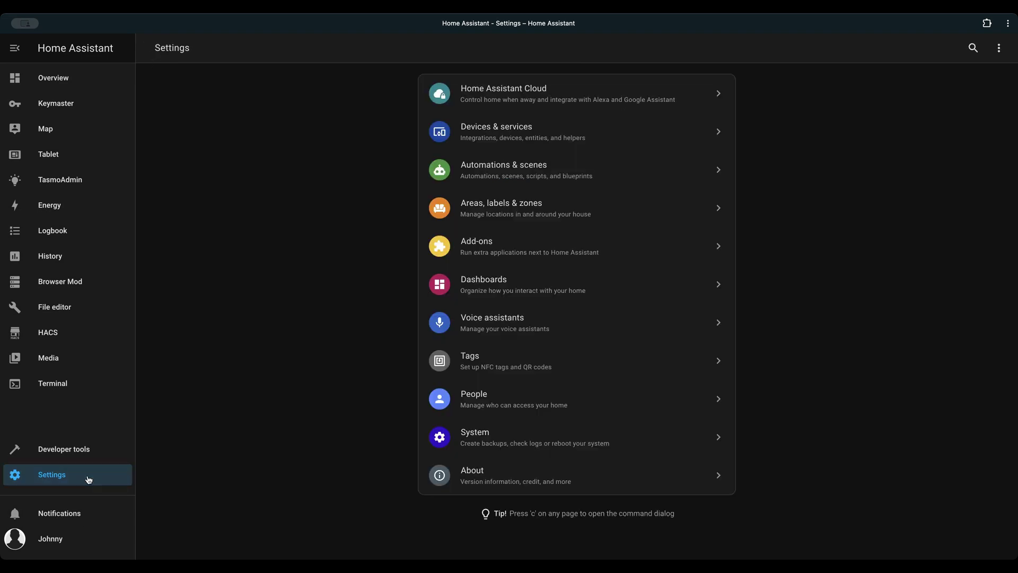
click(651, 139)
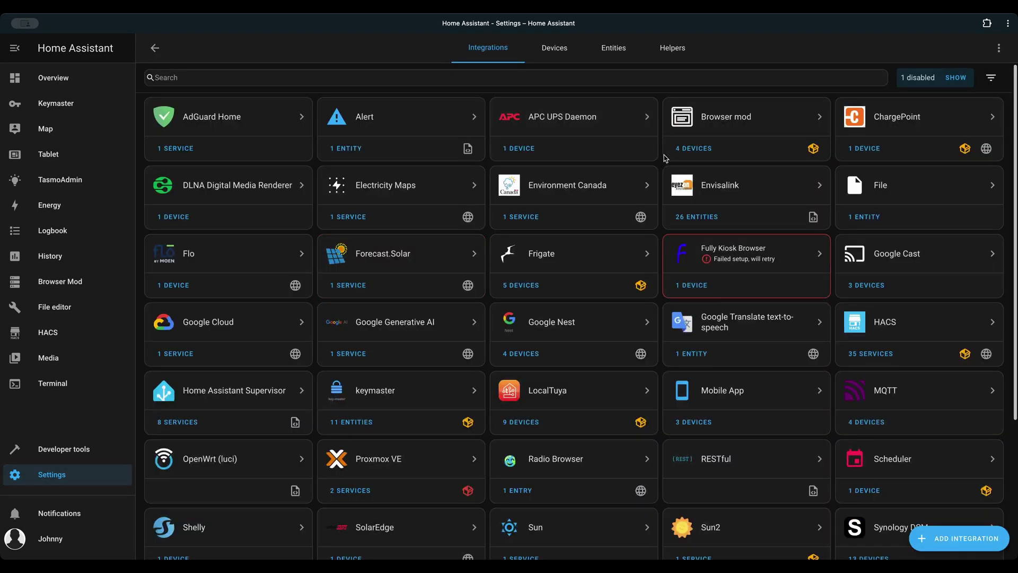
click(684, 59)
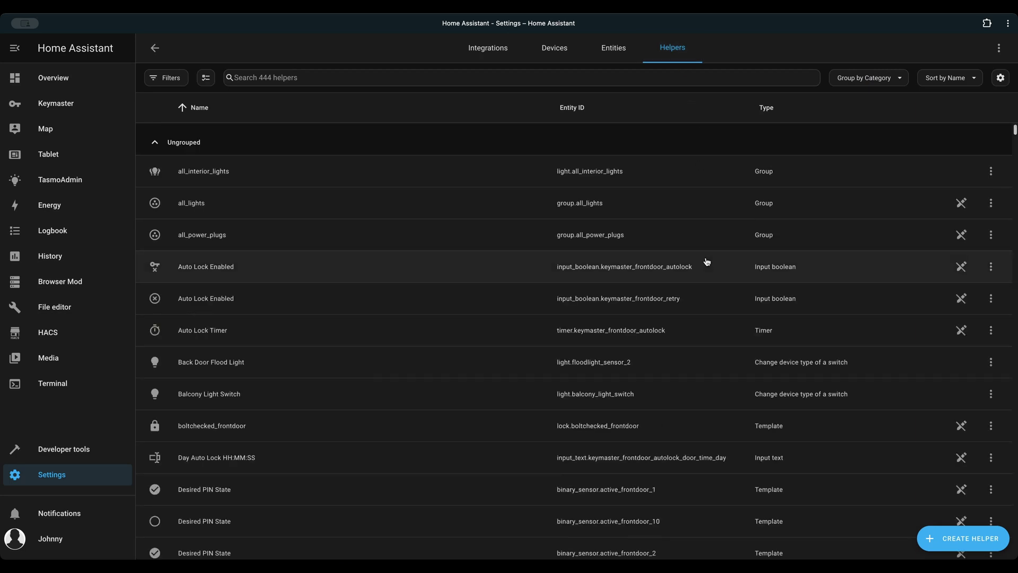
click(963, 545)
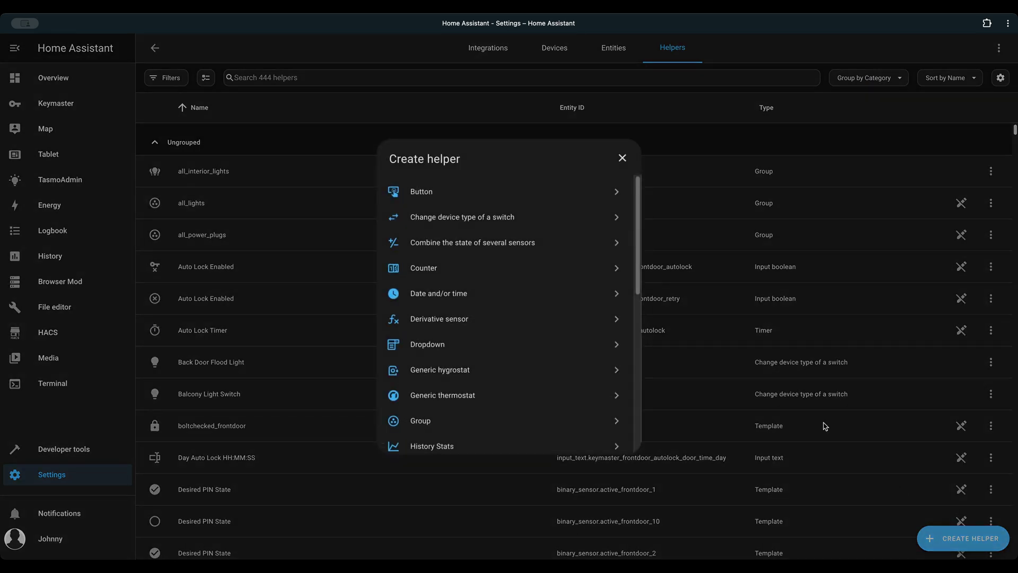
scroll(506, 402, down, 3)
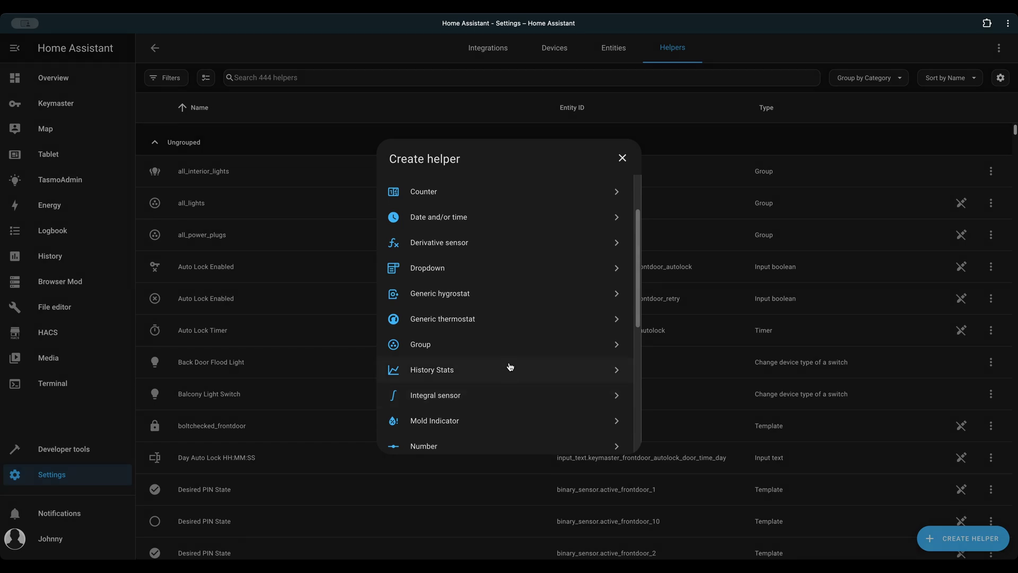
scroll(509, 366, down, 4)
scroll(509, 366, down, 3)
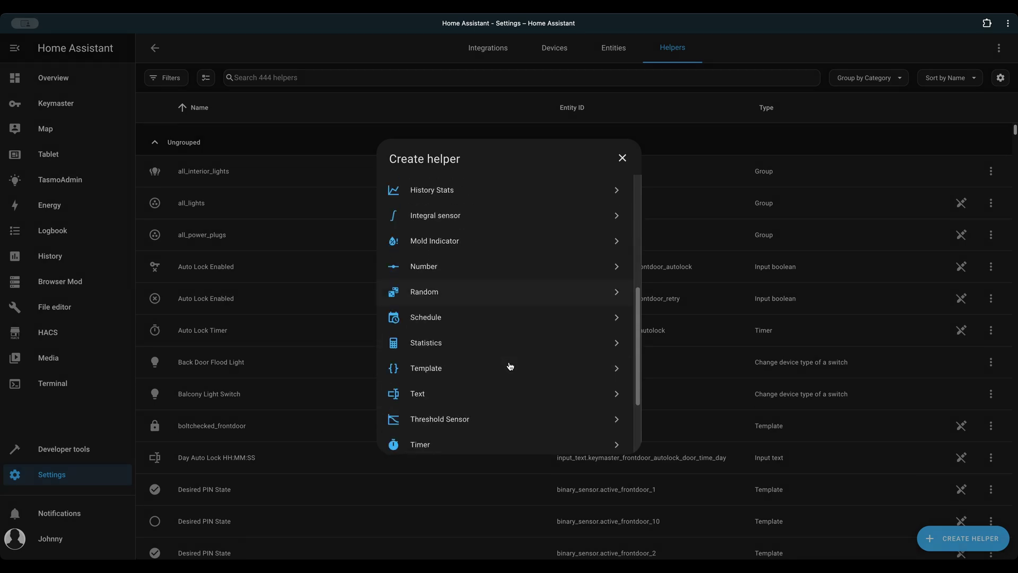
click(464, 366)
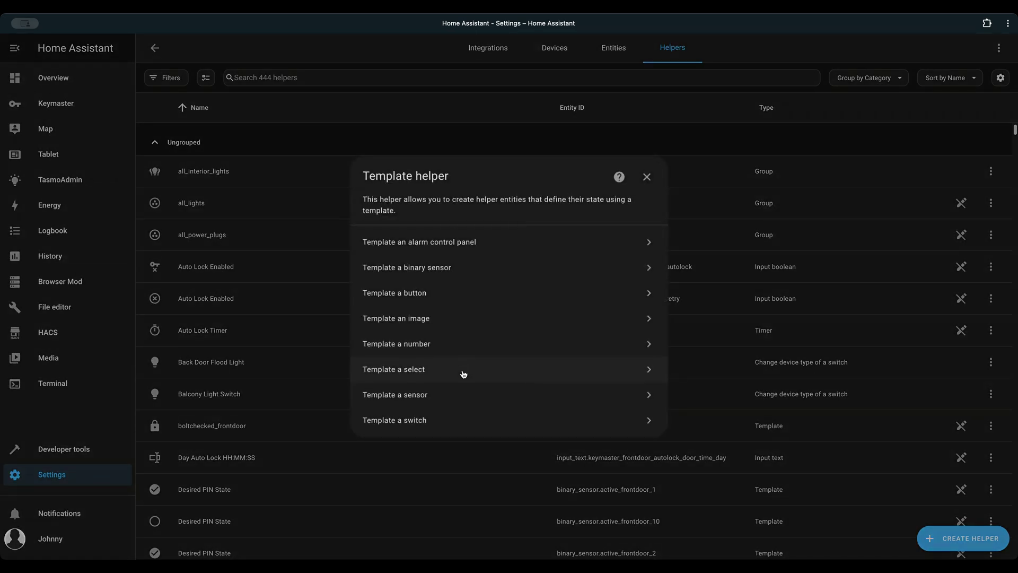
click(469, 400)
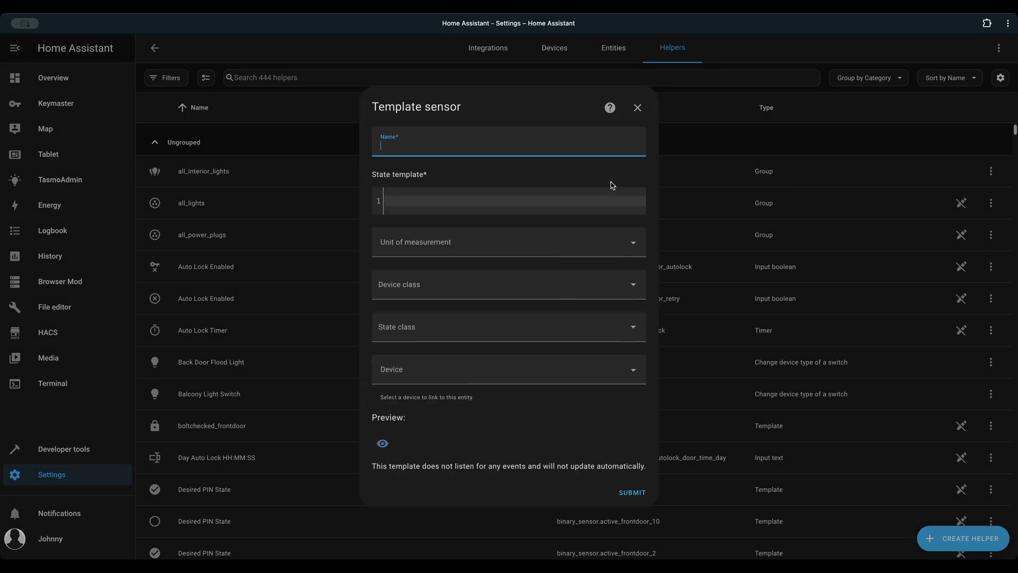
Name the sensor 'Gas meter' and paste a state template reading sensor.file
text(£)
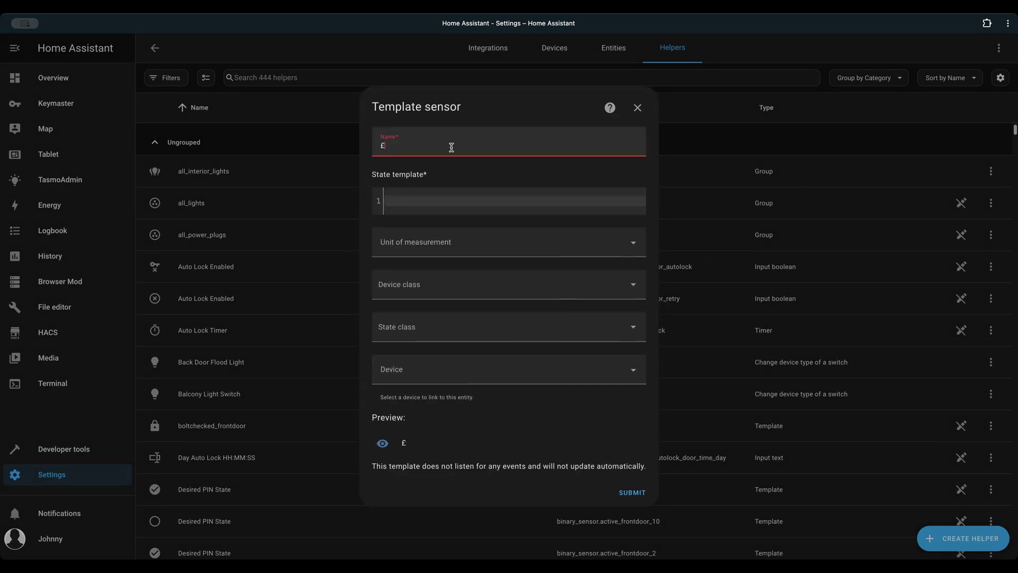
key(ctrl+a)
text(Gas meter)
key(alt+Tab)
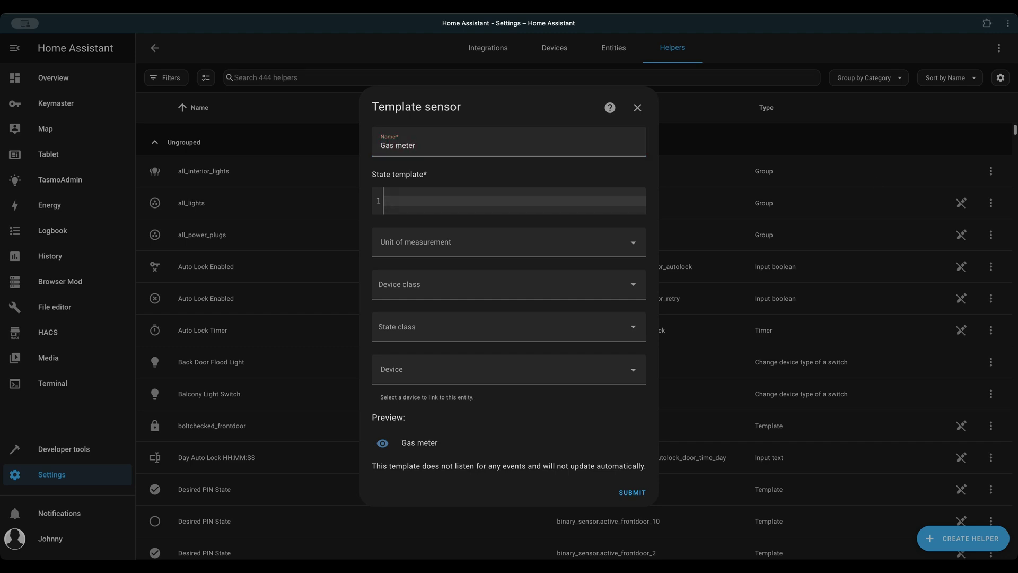
click(480, 200)
text({{ states("sensor.file") }})
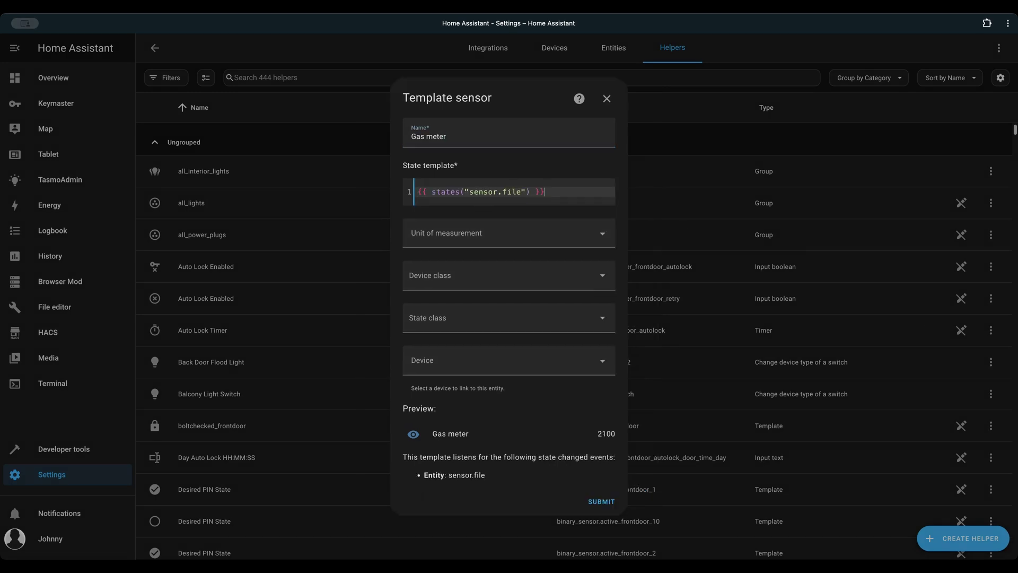
Set unit m³, device class Gas and state class Total increasing
click(514, 236)
text(m³)
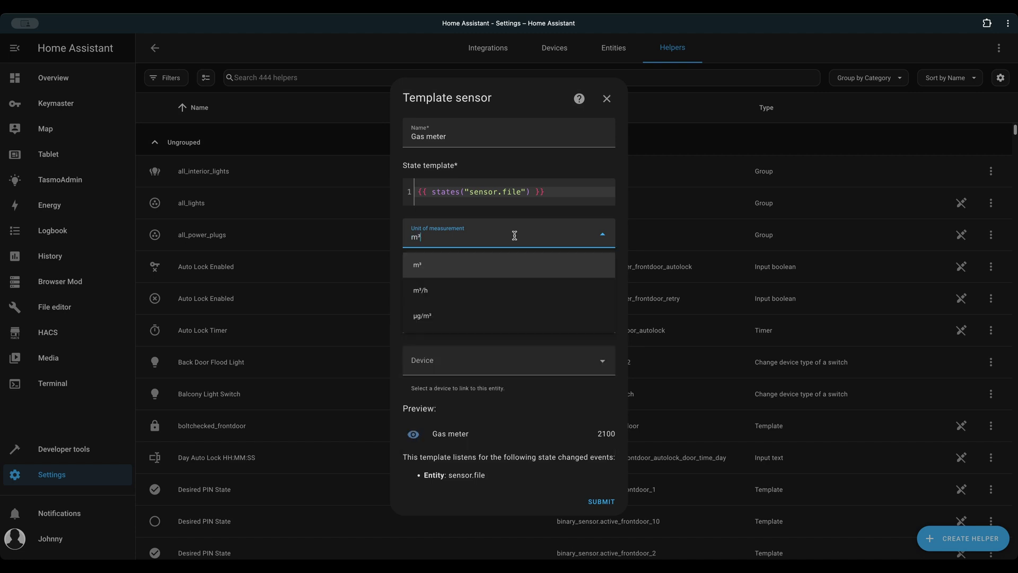
click(481, 271)
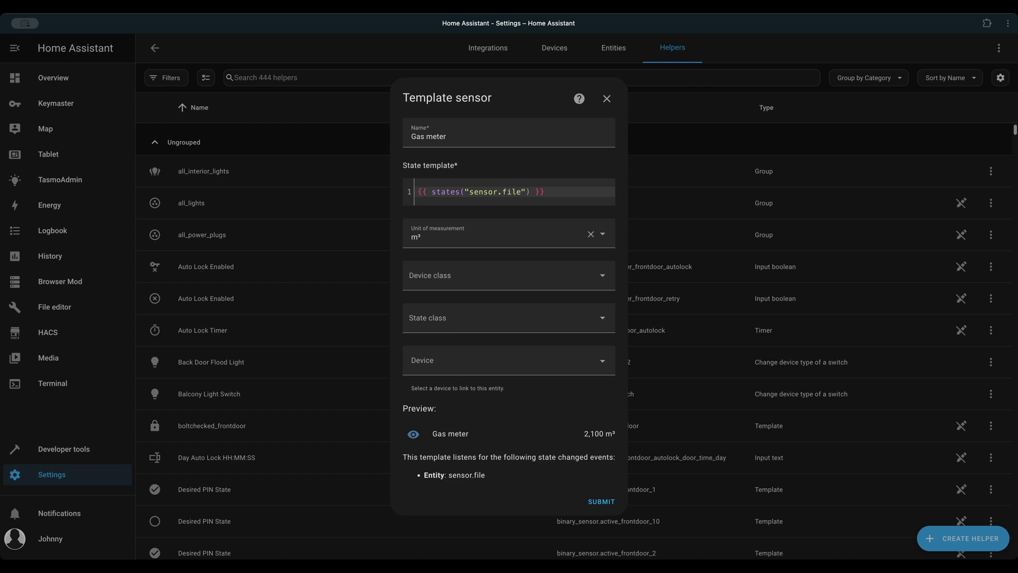
click(465, 286)
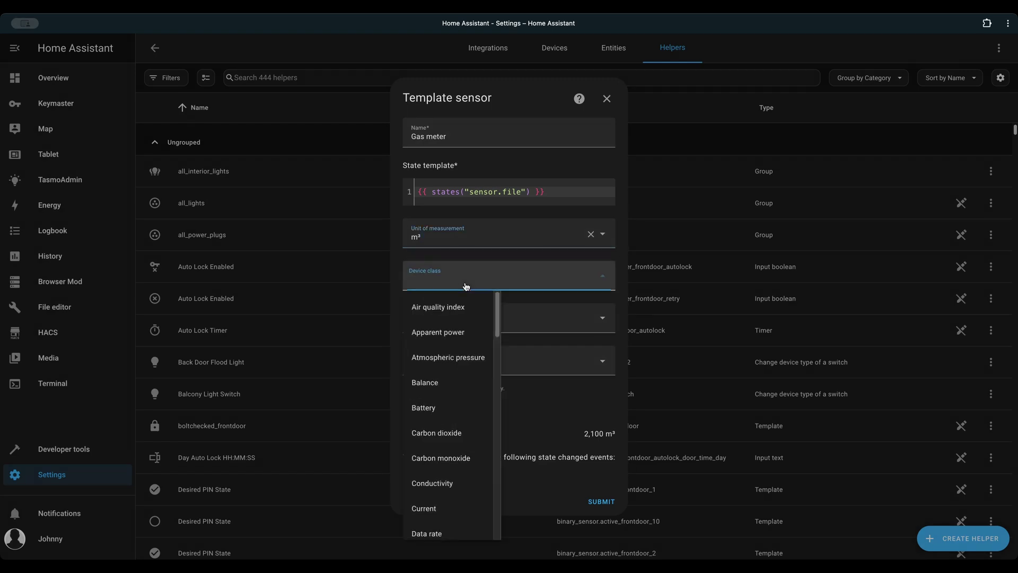
text(gas)
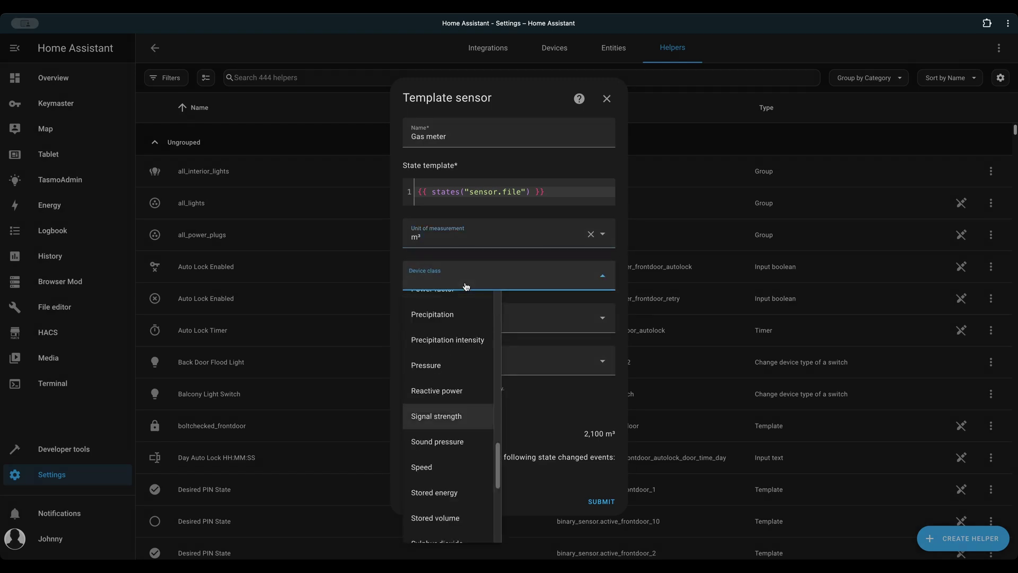
scroll(477, 435, down, 2)
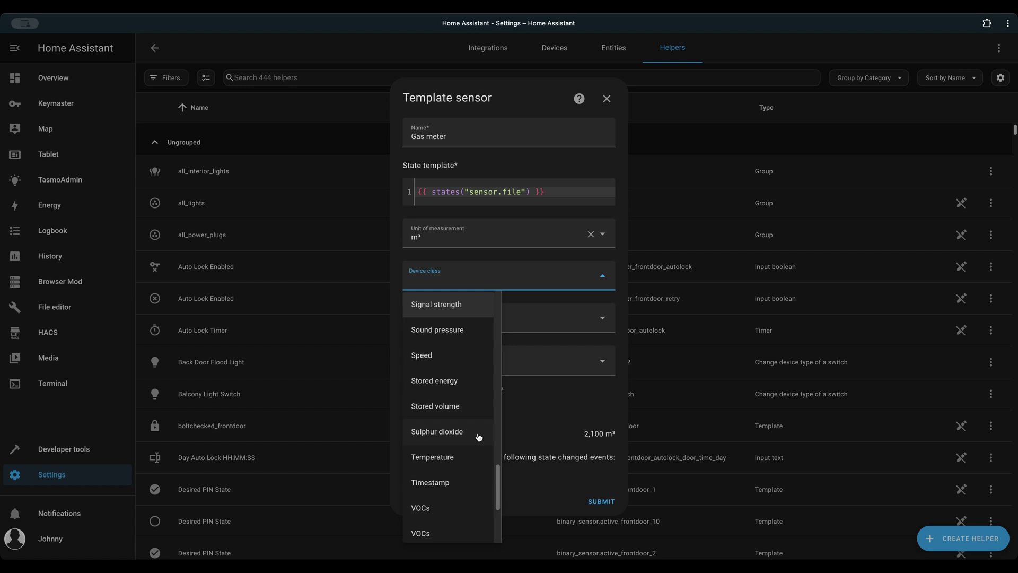
scroll(479, 437, up, 10)
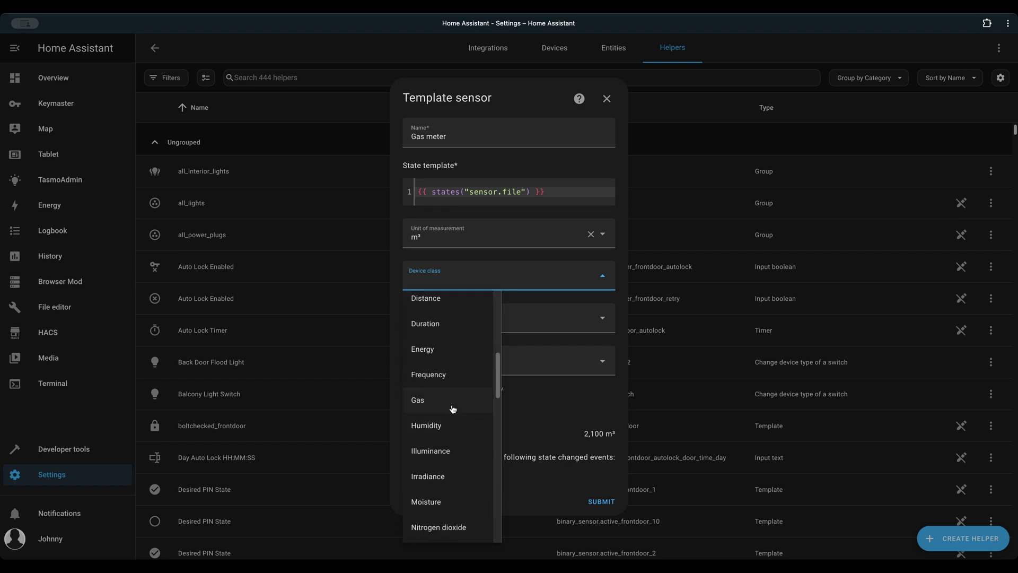
click(450, 408)
click(497, 327)
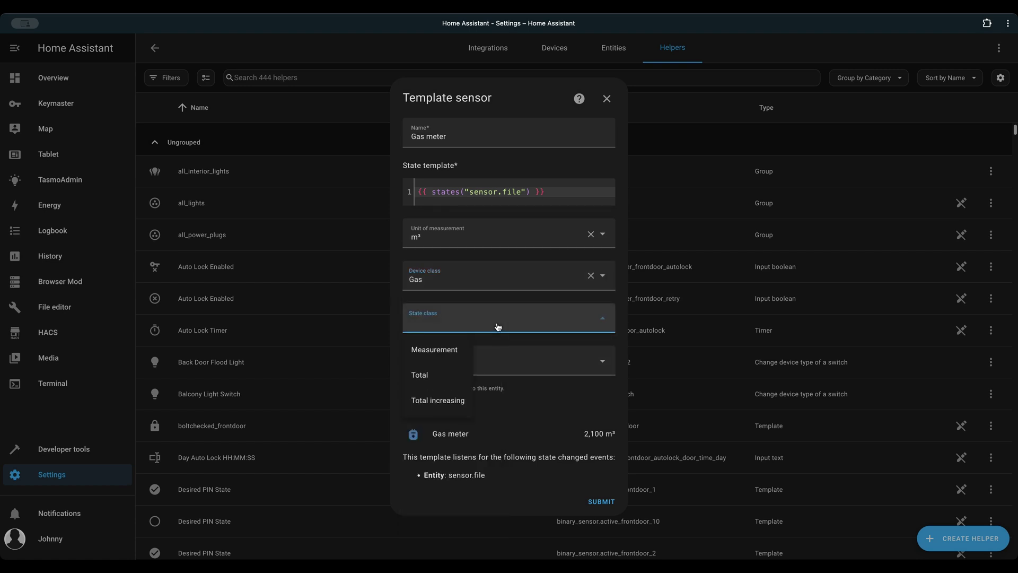
click(439, 408)
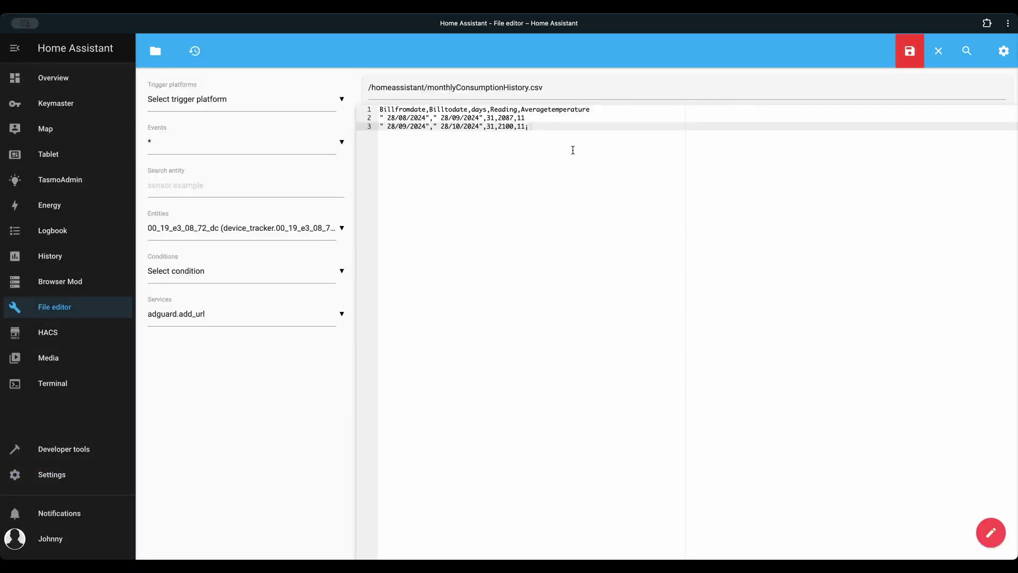
Duplicate the third CSV row as line 4 with reading 2200 and save monthlyConsumptionHistory.csv
key(shift+Home)
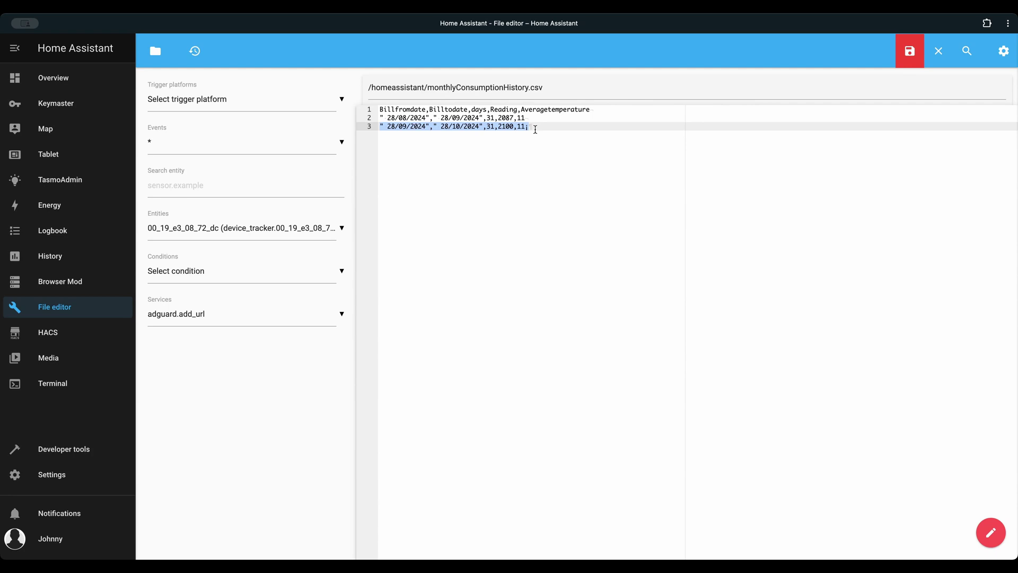
key(ctrl+c)
key(End)
key(Return)
key(ctrl+v)
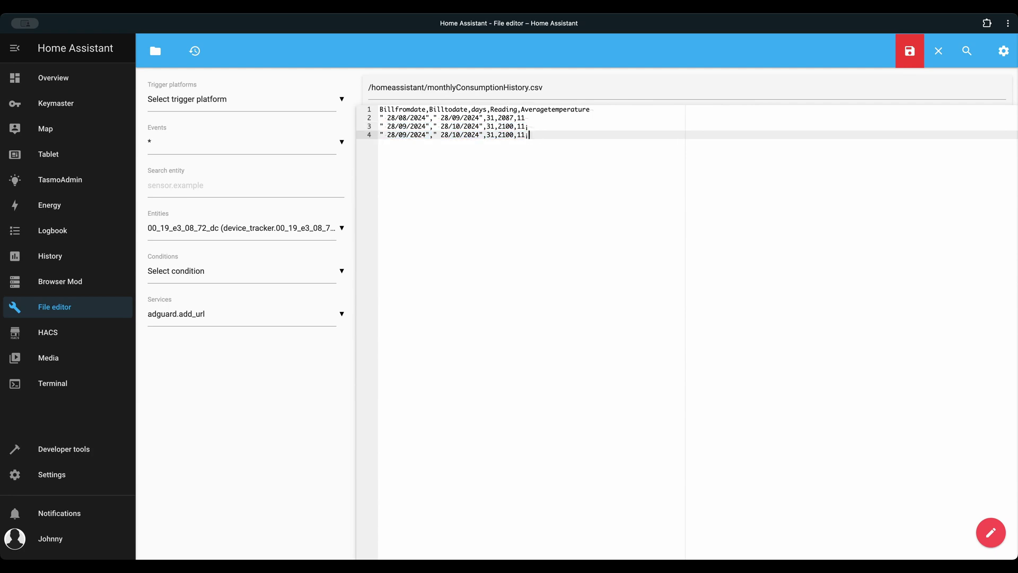
key(Left)
key(Left)
key(Left)
key(Left)
click(910, 54)
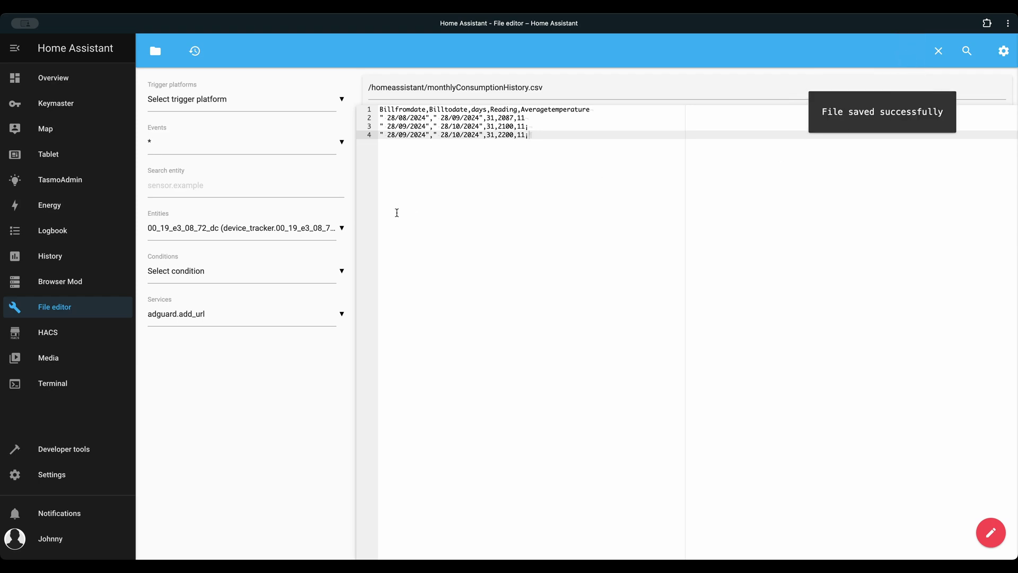
Verify via Devices & services > File that the sensor now reads 2,200 m³, then return to Settings
click(74, 477)
click(567, 143)
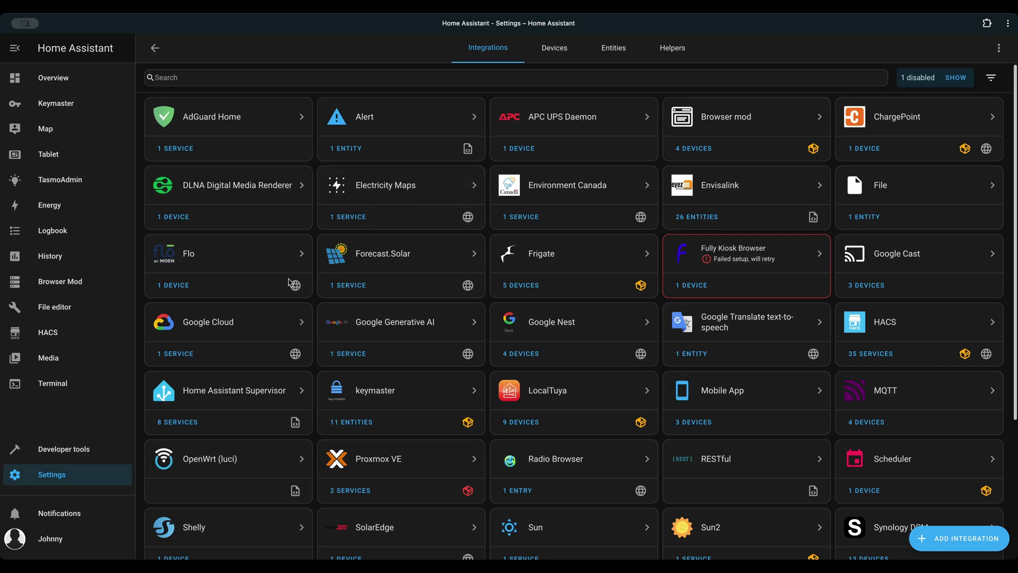
click(887, 171)
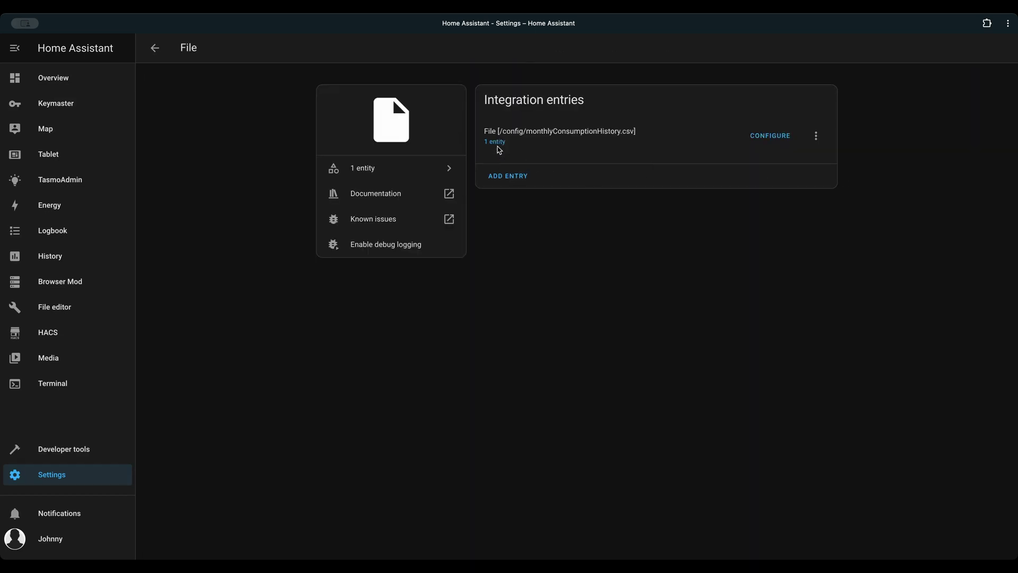
click(497, 145)
click(517, 141)
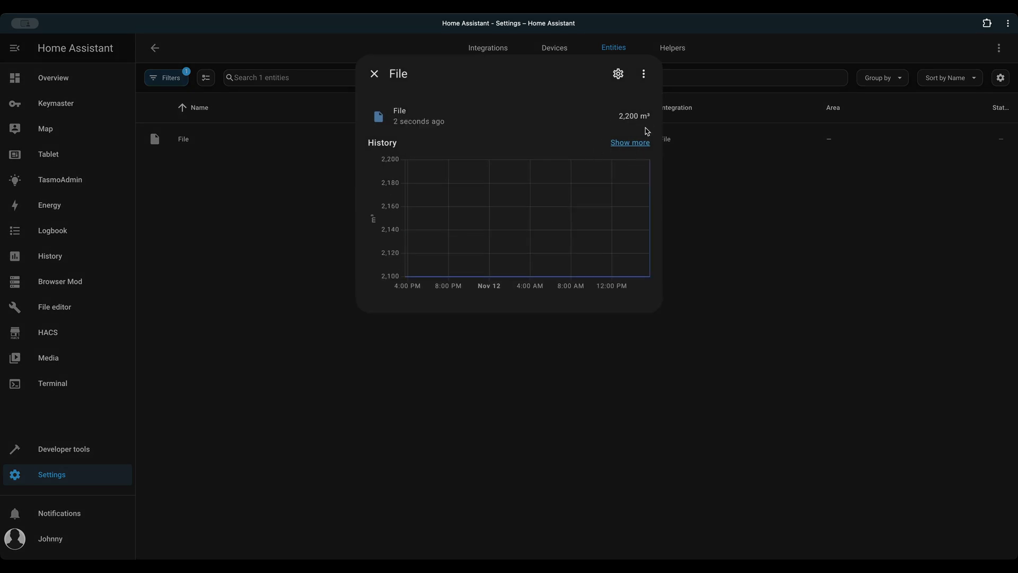
click(374, 77)
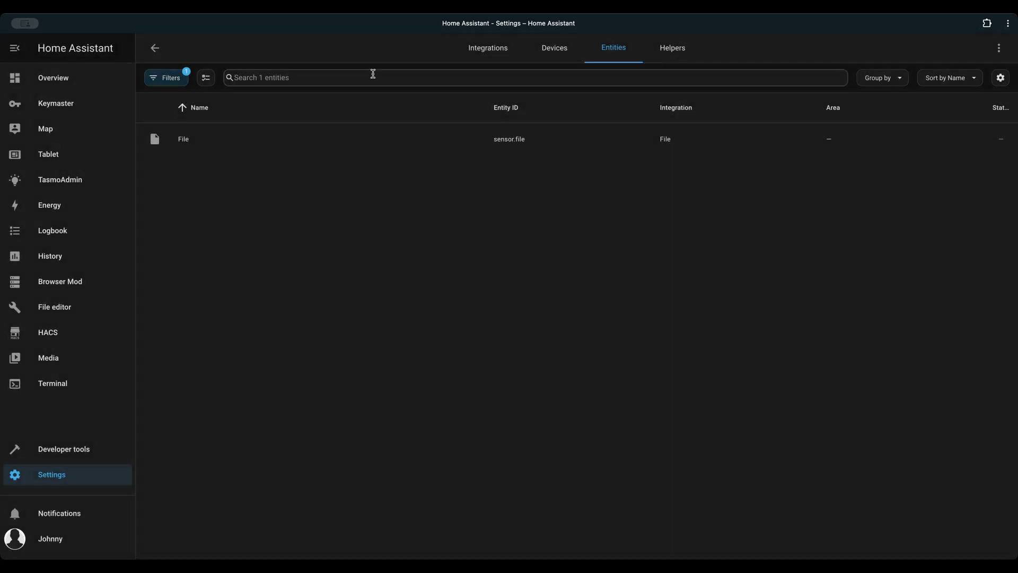
click(68, 477)
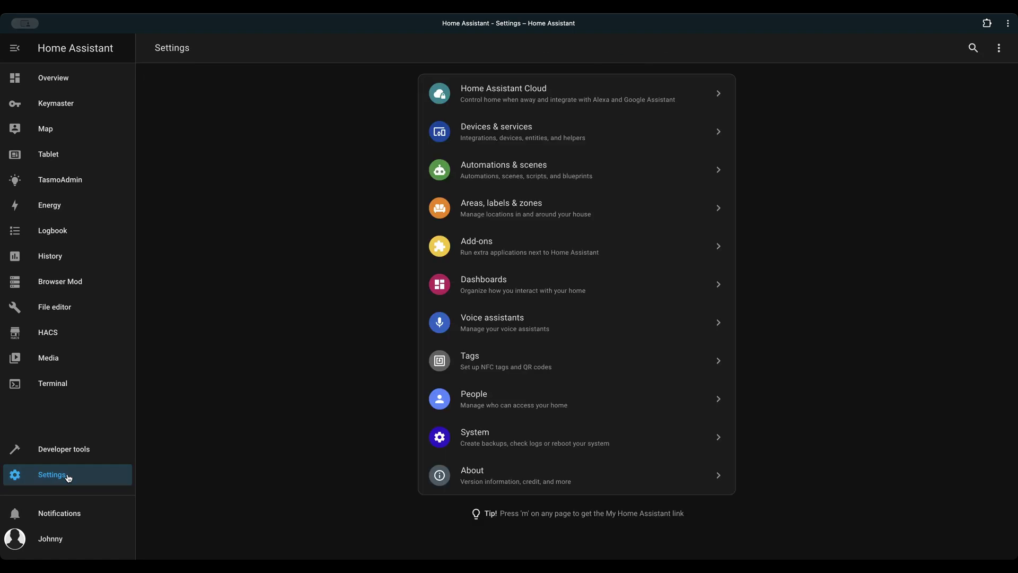
click(78, 208)
scroll(679, 360, down, 10)
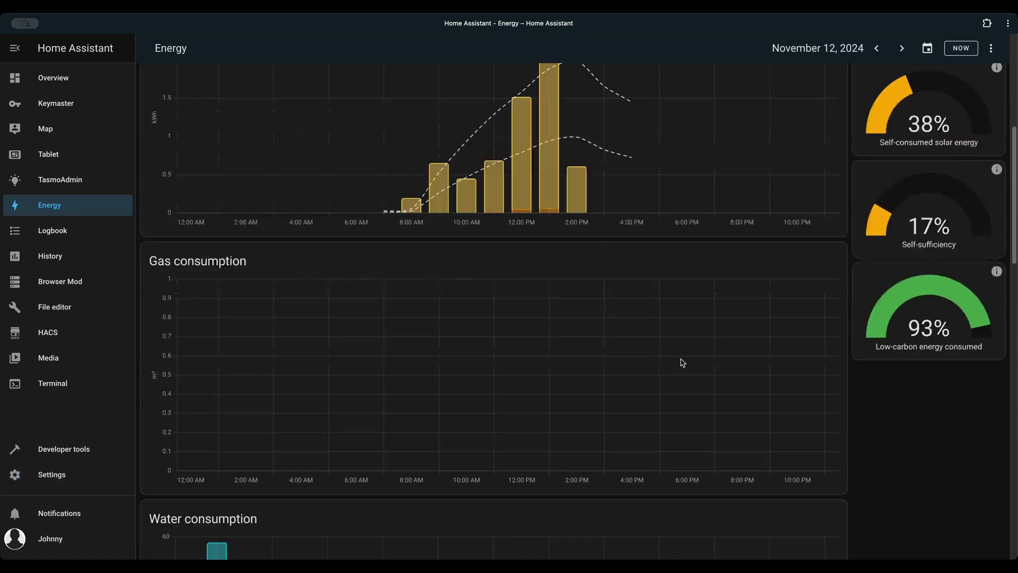
scroll(682, 362, down, 15)
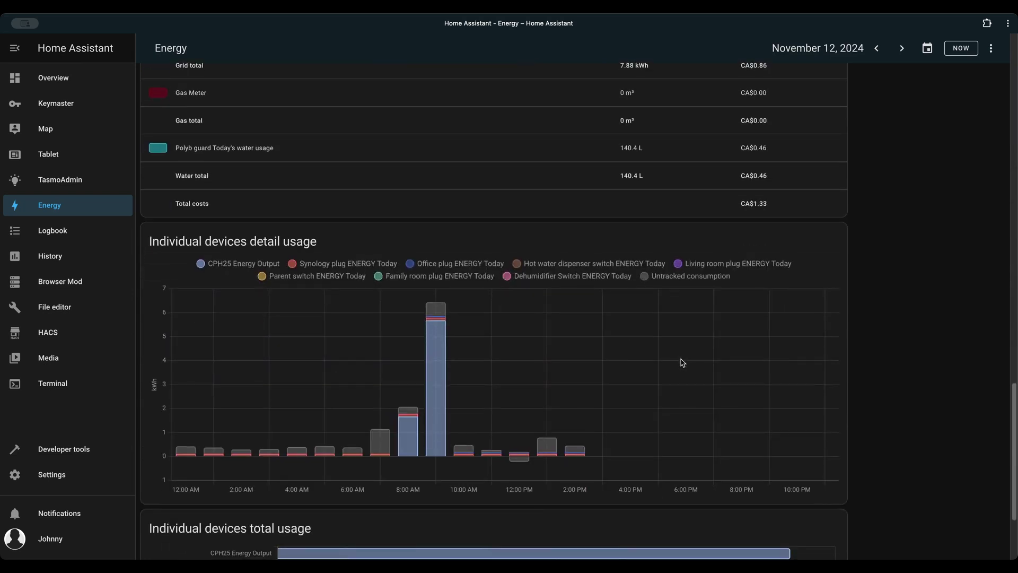
scroll(682, 363, up, 18)
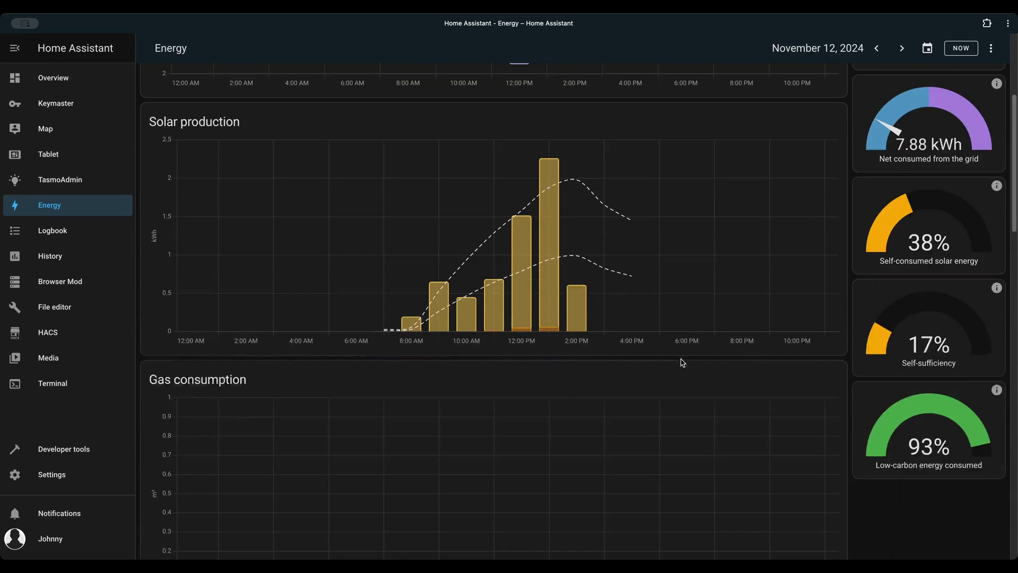
scroll(683, 363, up, 4)
scroll(807, 282, down, 4)
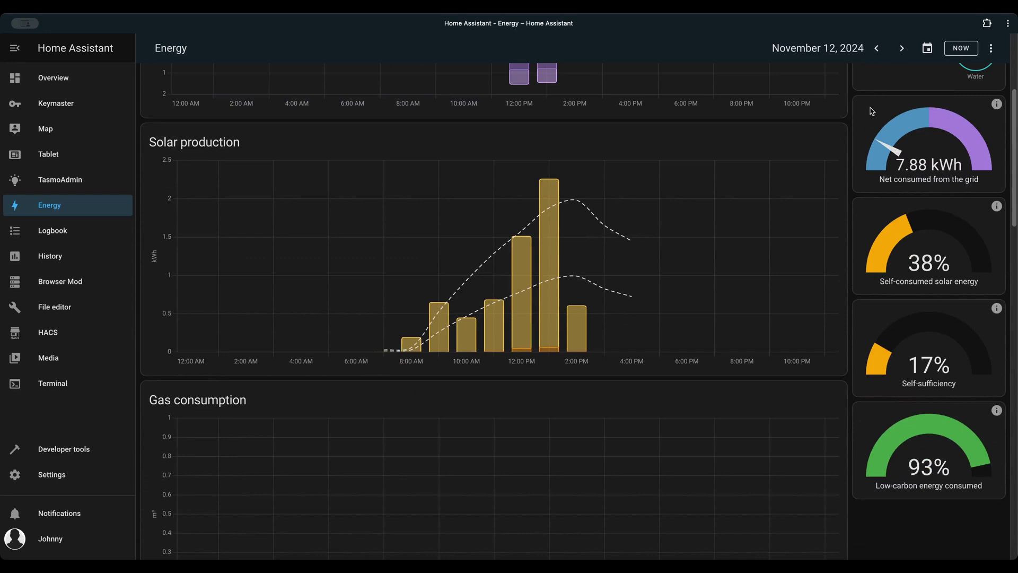
click(876, 47)
click(901, 48)
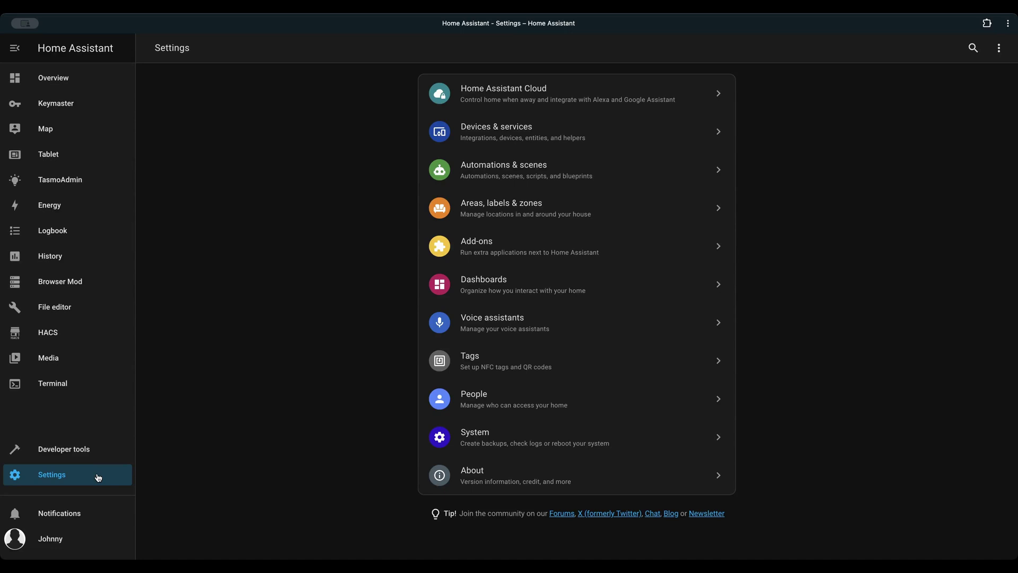
Open Dashboards > Energy and review the grid, solar, Gas Meter, water and device source cards
click(534, 286)
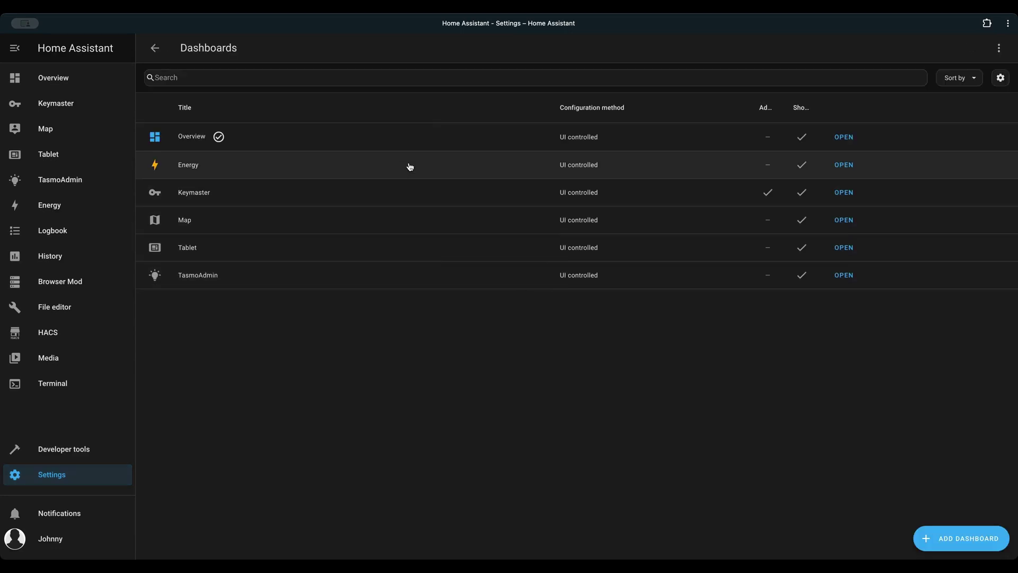
click(410, 167)
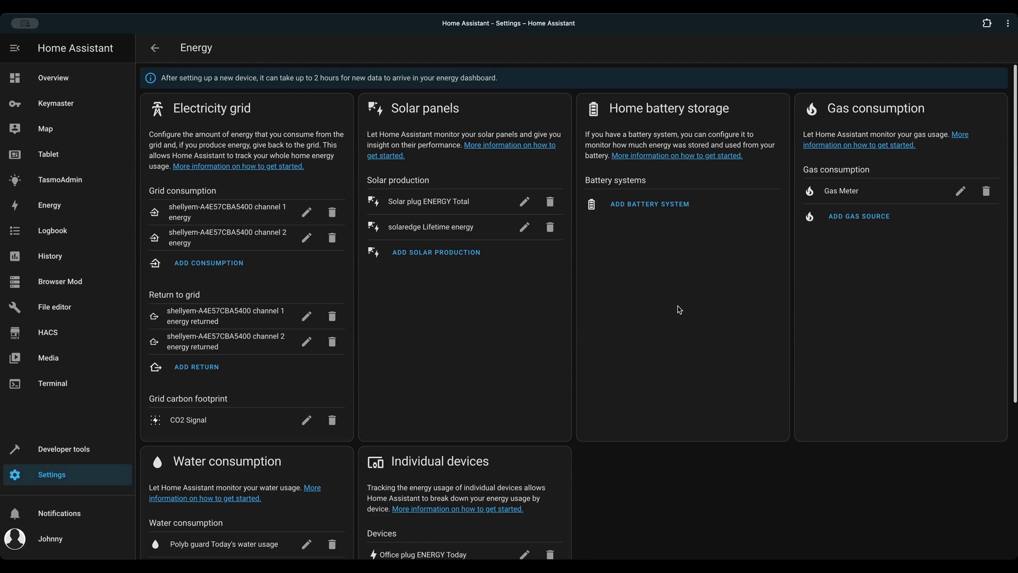
scroll(280, 479, down, 1)
scroll(280, 479, down, 4)
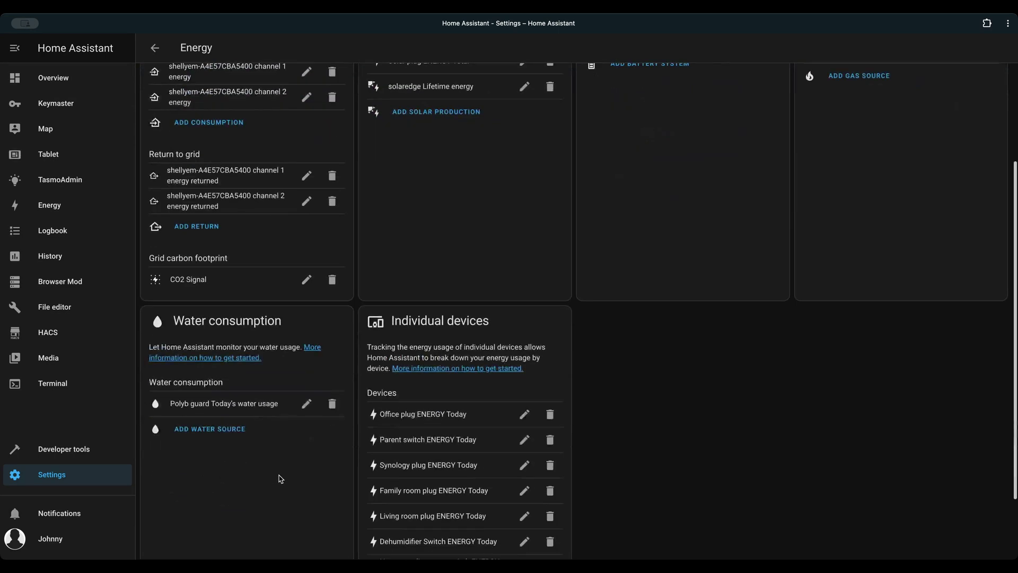
scroll(281, 479, up, 4)
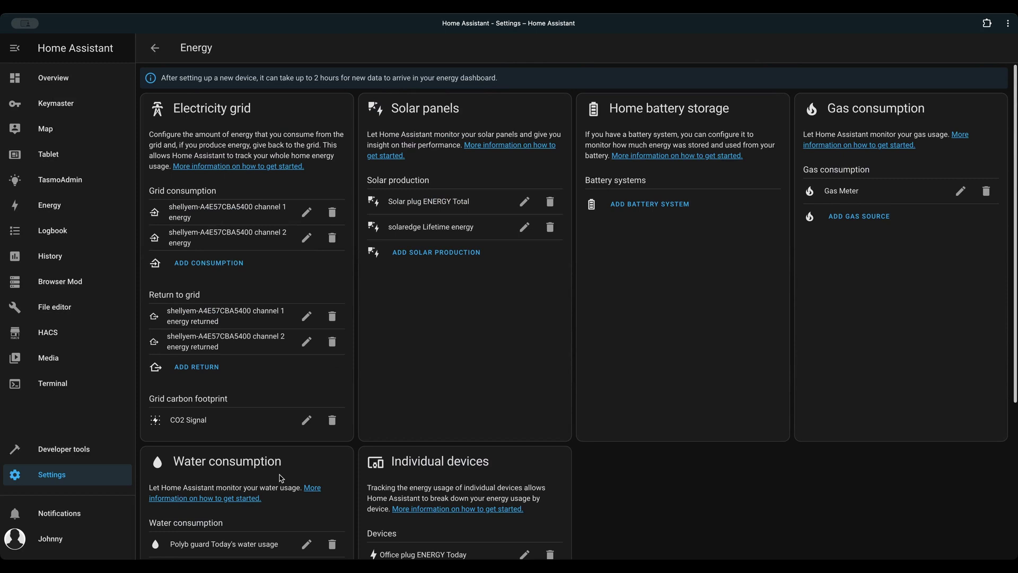
Open the Energy dashboard and view this week, this month, this quarter and 2024 totals
click(50, 210)
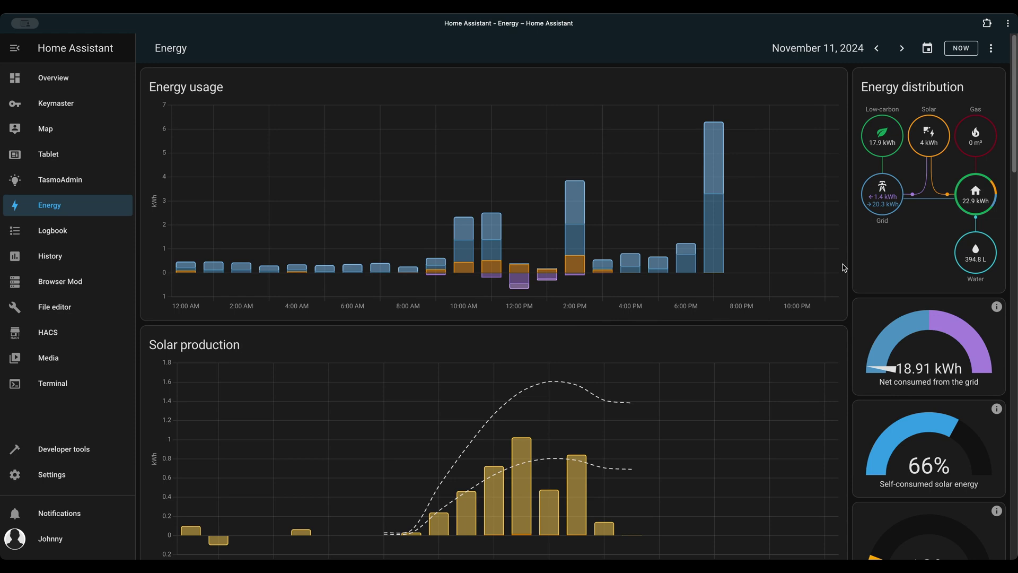
click(927, 49)
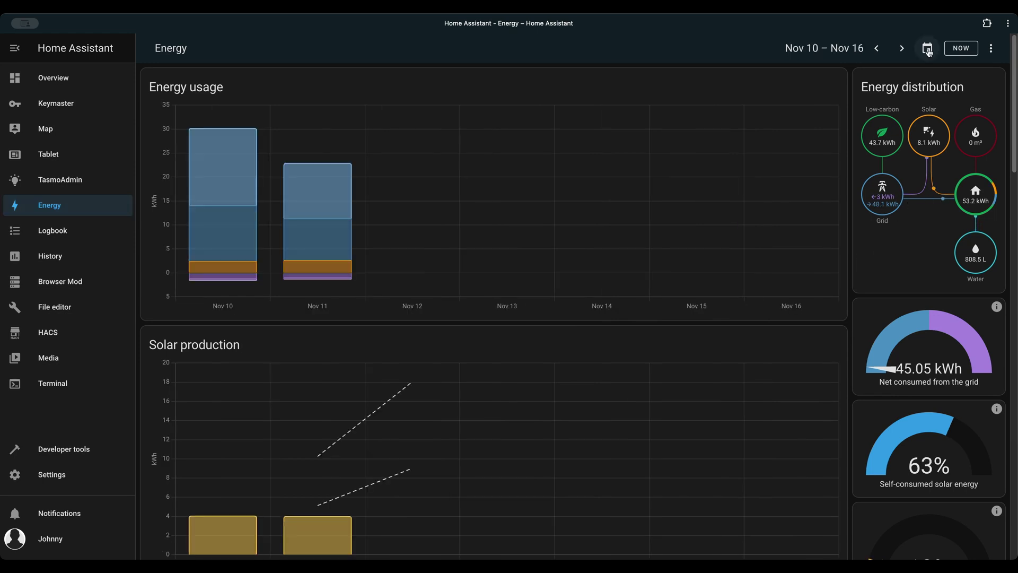
click(928, 50)
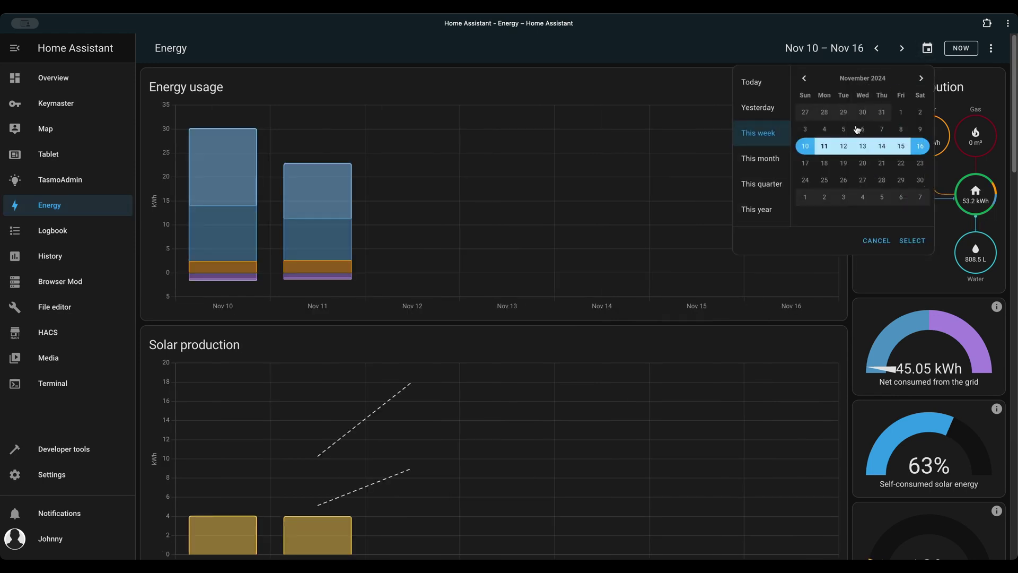
click(757, 164)
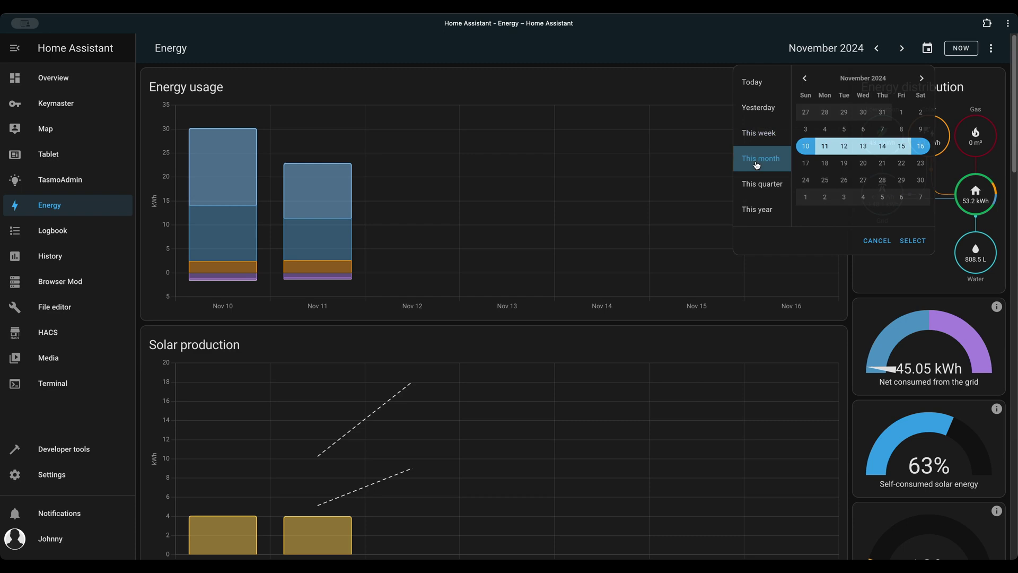
click(926, 50)
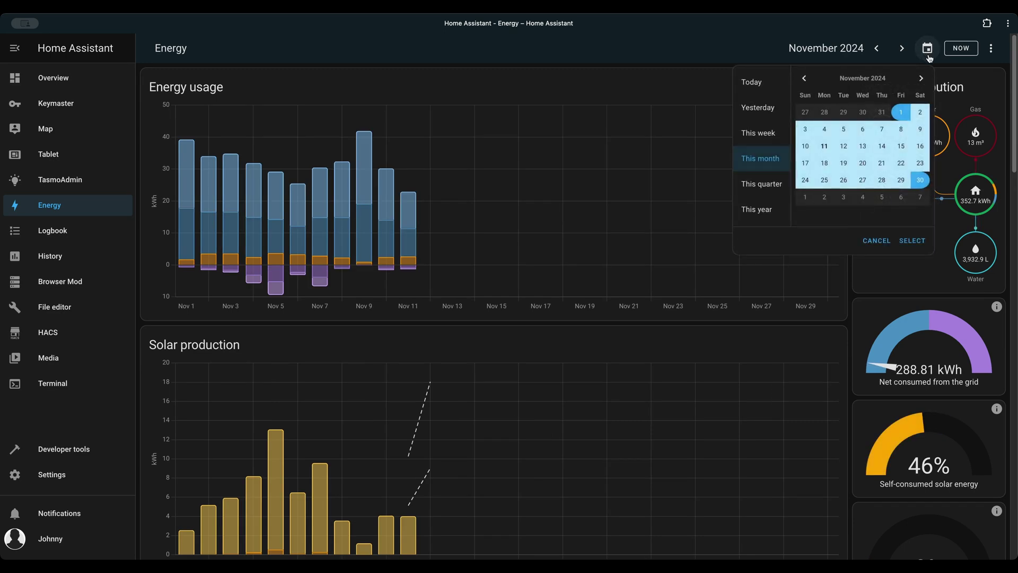
click(763, 185)
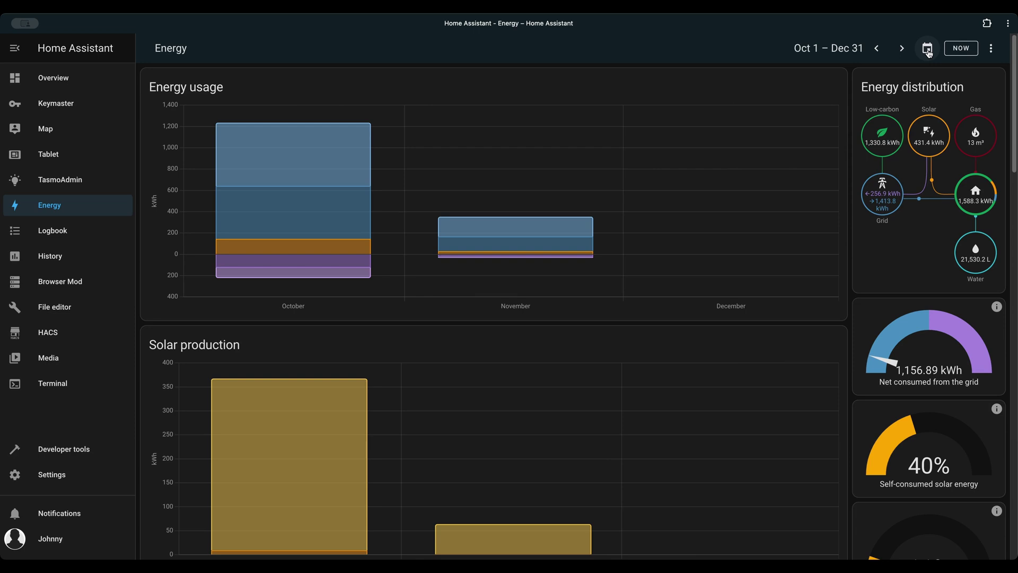
click(928, 52)
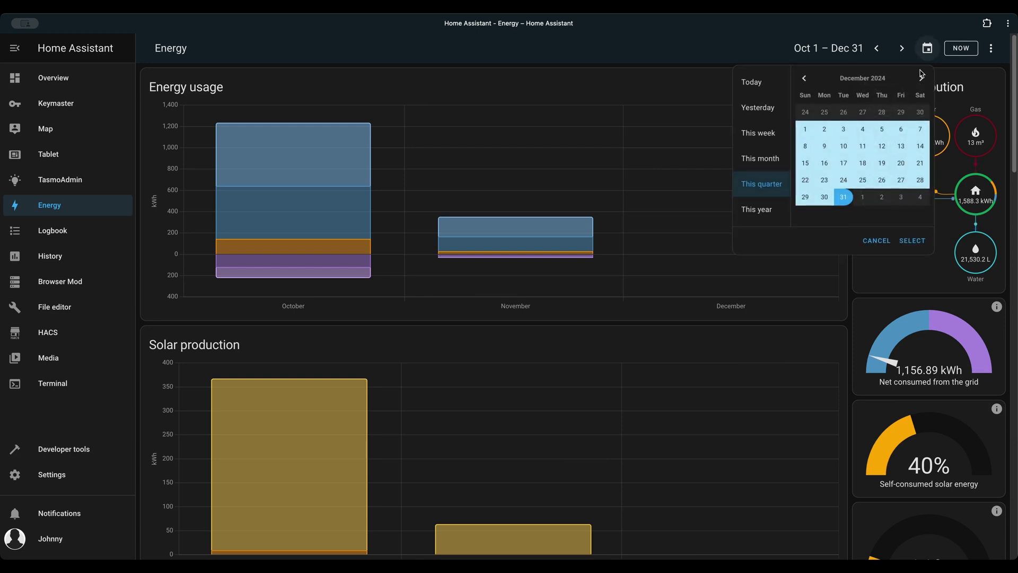
click(759, 213)
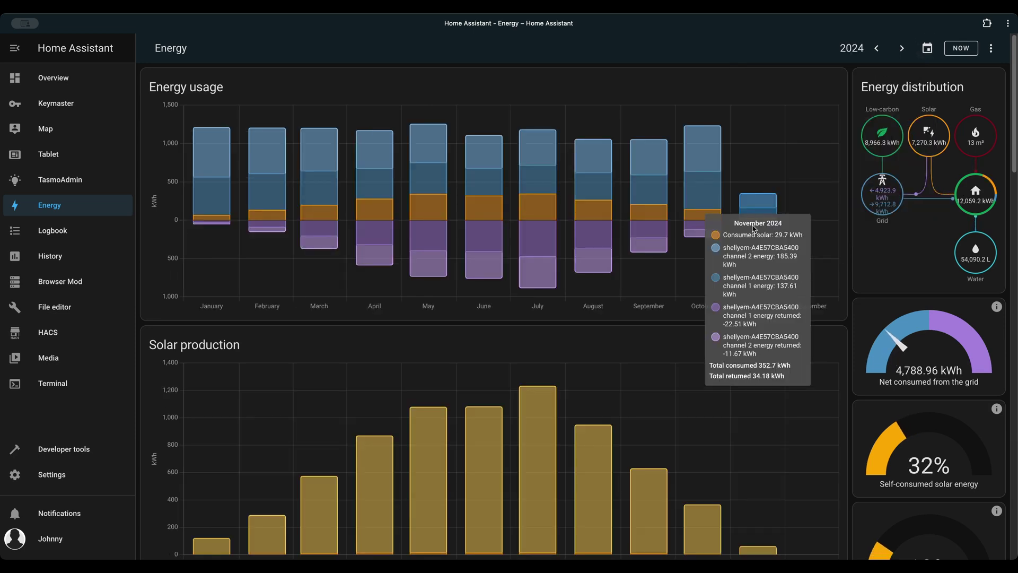
Scroll through the 2024 energy cards, then switch back to today, November 11, 2024
scroll(736, 362, down, 4)
scroll(736, 362, down, 8)
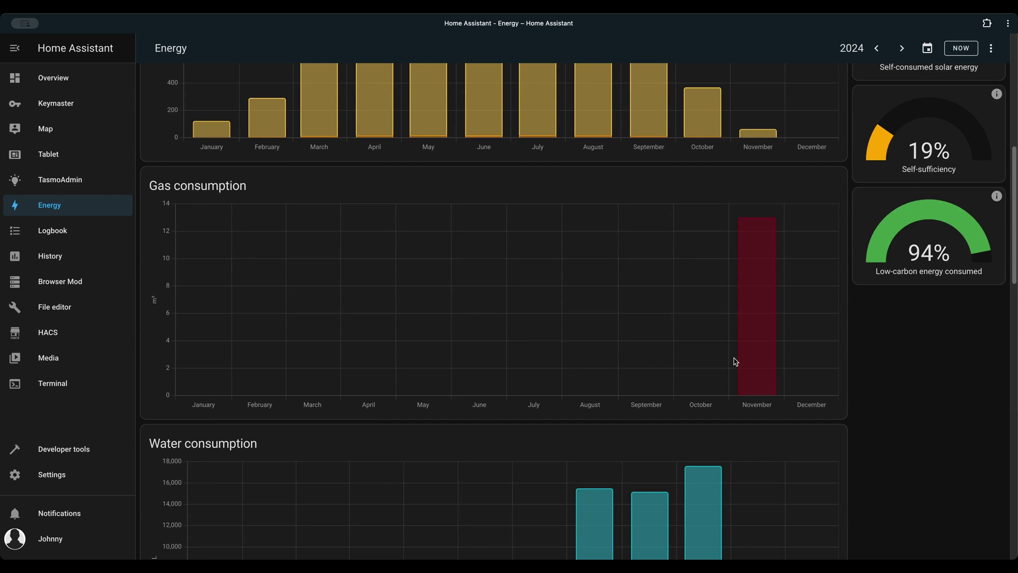
scroll(736, 361, down, 8)
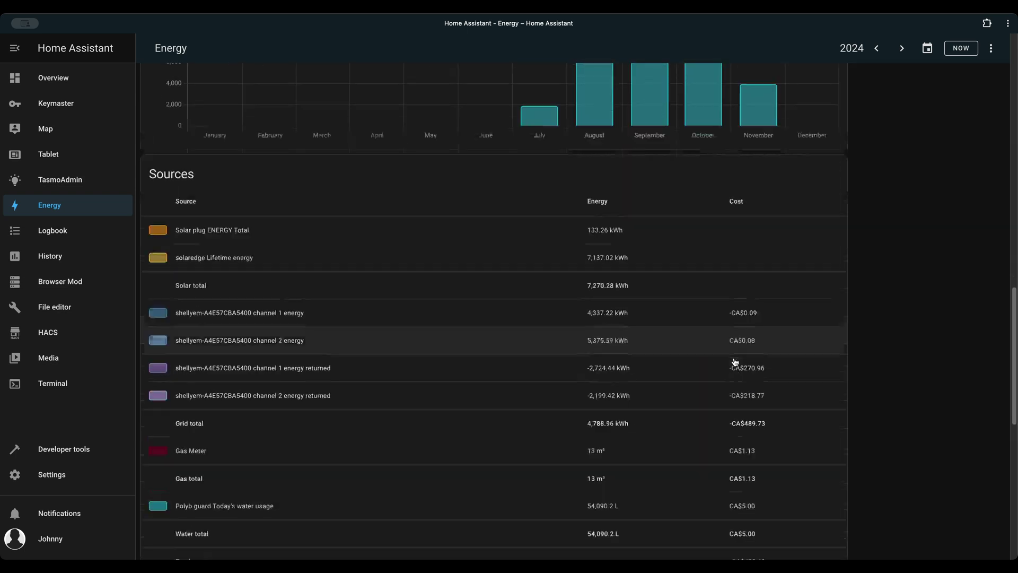
scroll(735, 362, down, 1)
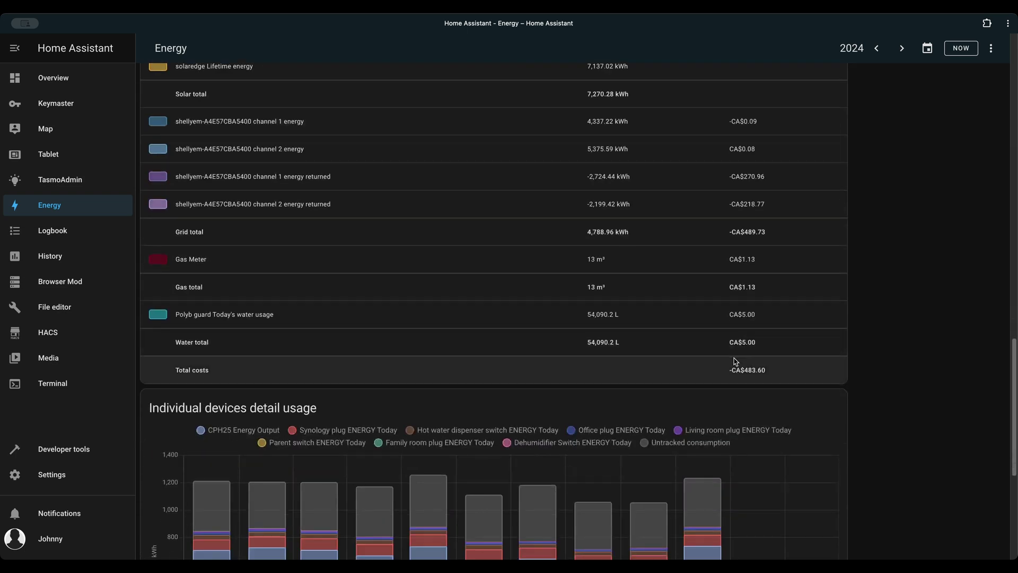
scroll(736, 362, down, 6)
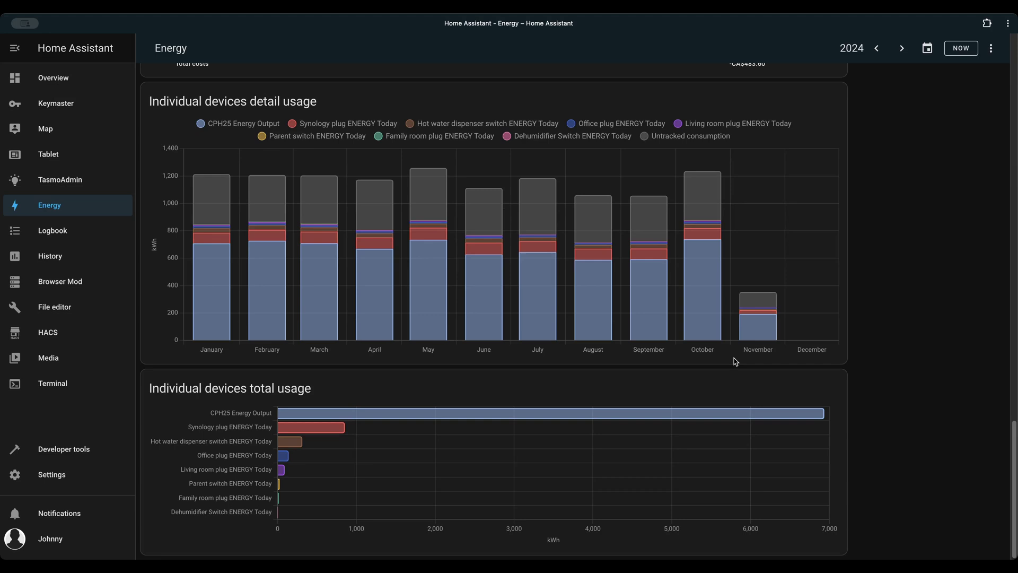
scroll(736, 362, up, 18)
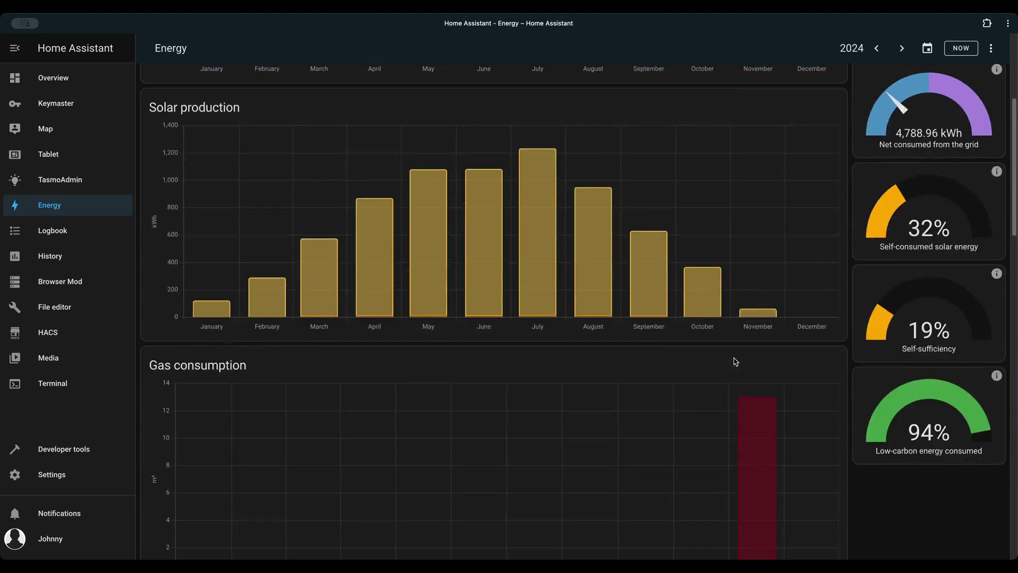
scroll(736, 362, up, 5)
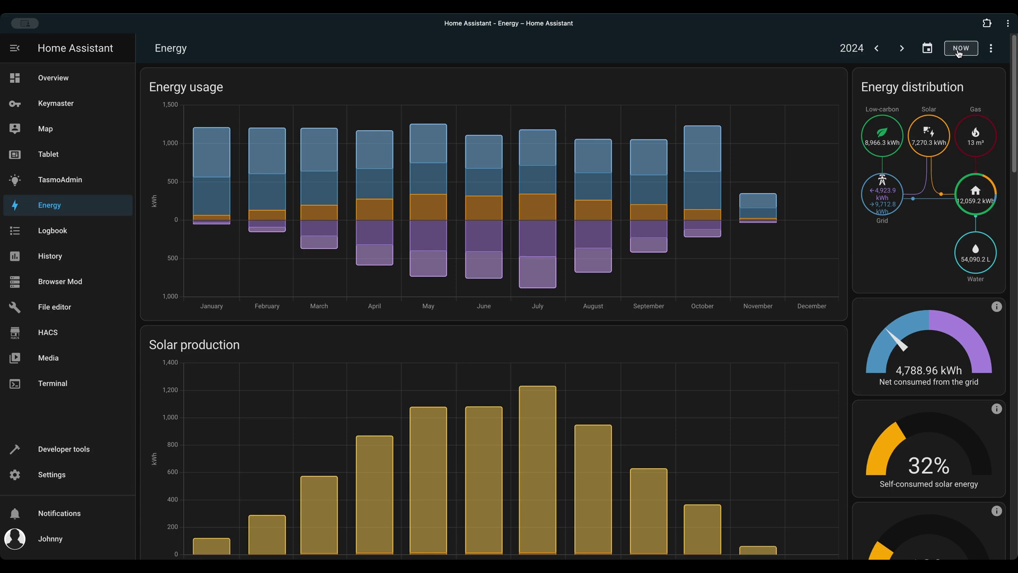
click(928, 49)
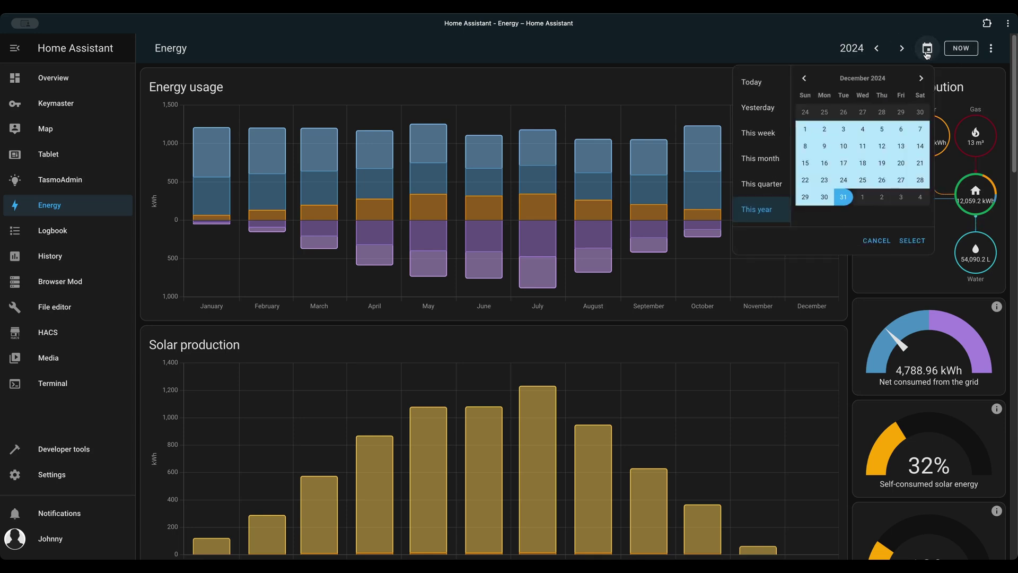
click(758, 87)
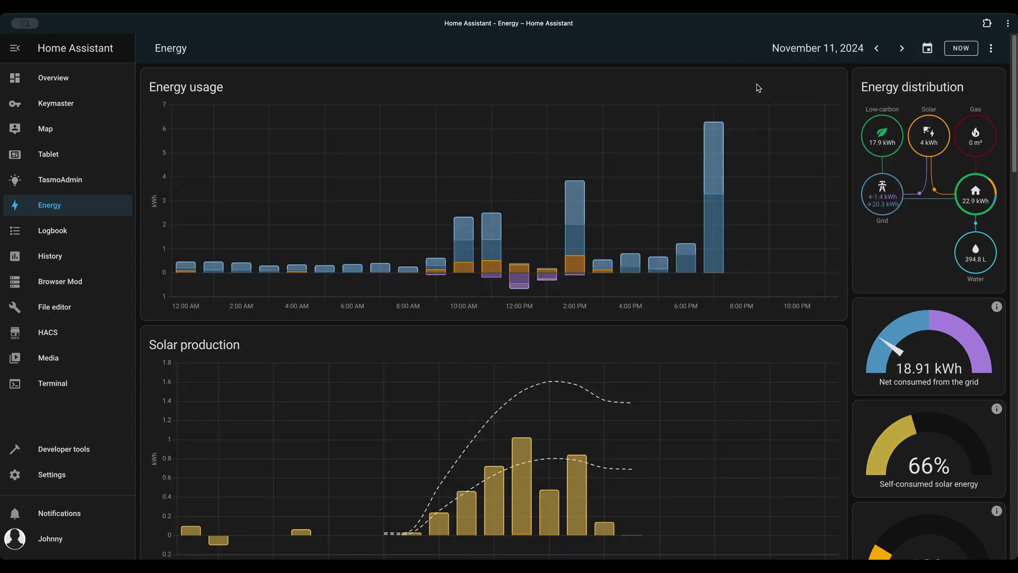